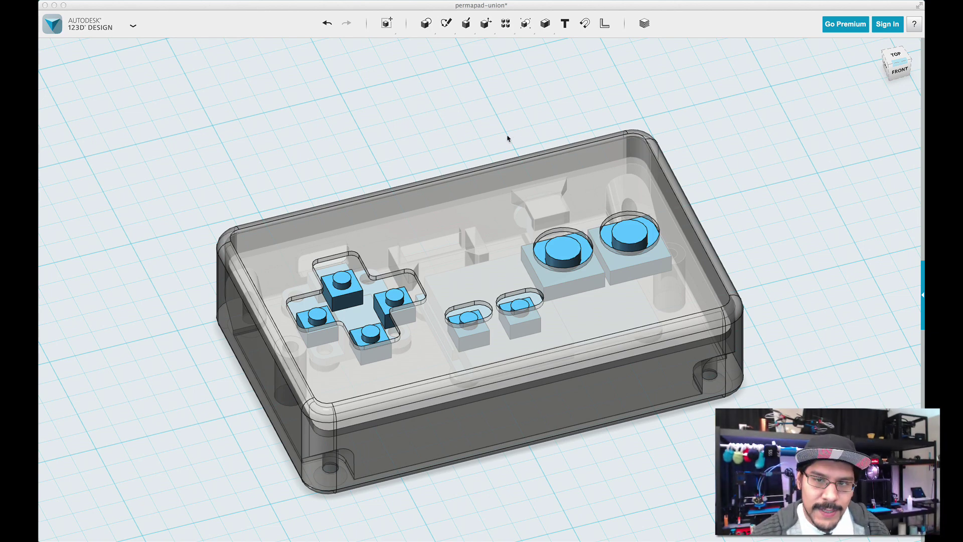
- Start projecting geometry into a new sketch on the top face of the case
right_drag(470, 142, 471, 136)
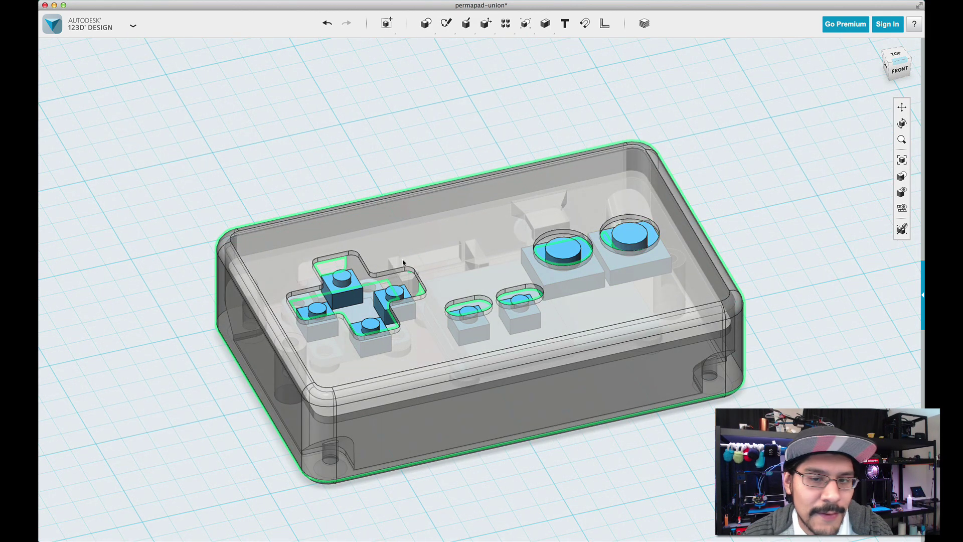
right_drag(474, 134, 488, 153)
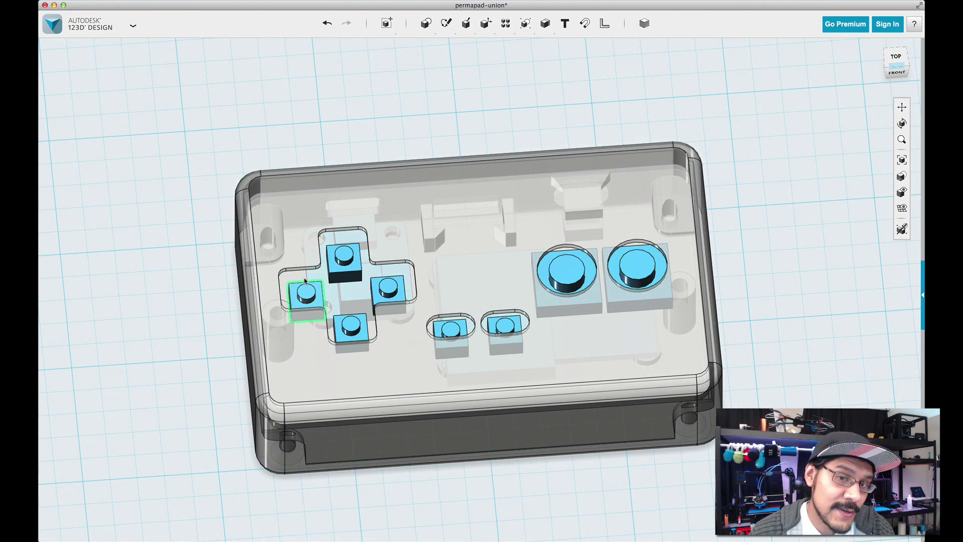
mouse_move(439, 28)
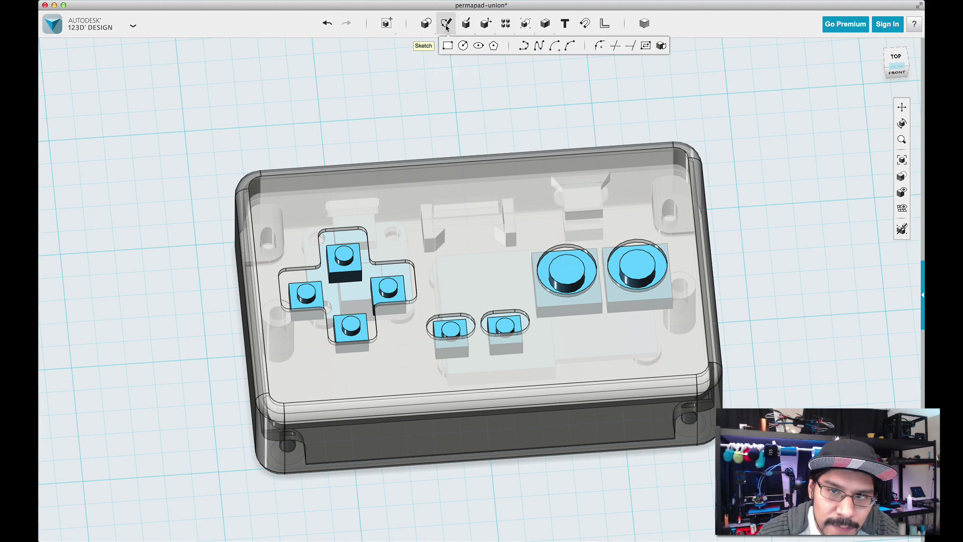
click(662, 48)
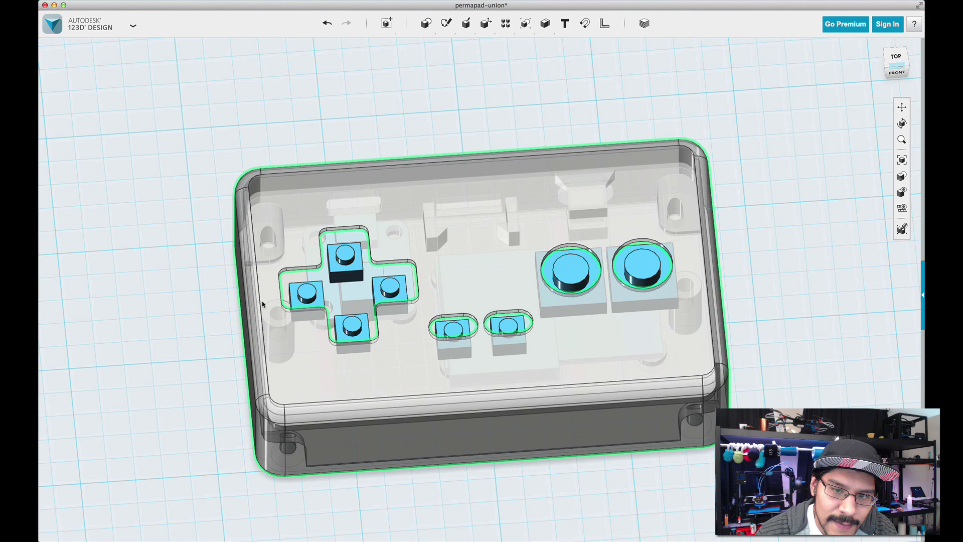
scroll(254, 302, up, 5)
scroll(165, 318, down, 1)
right_drag(166, 318, 155, 366)
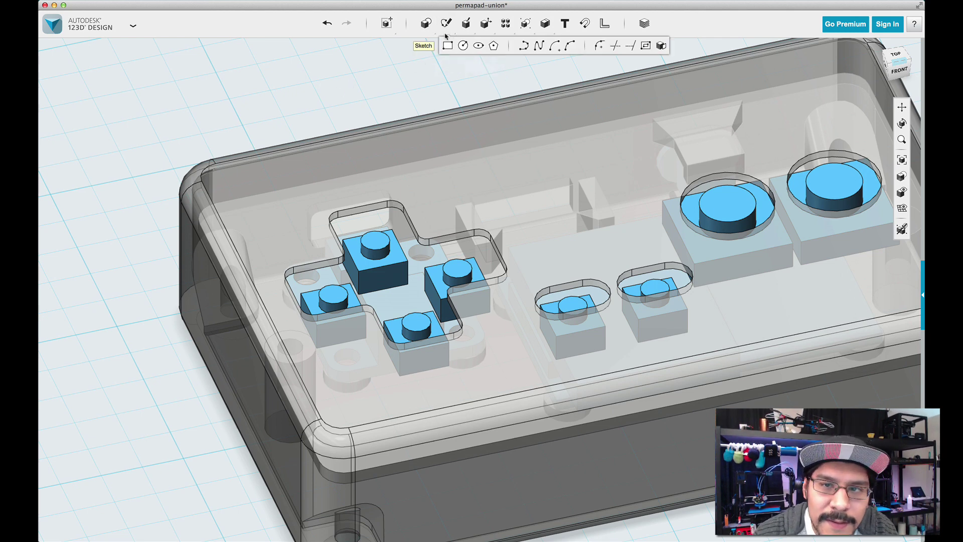
click(661, 47)
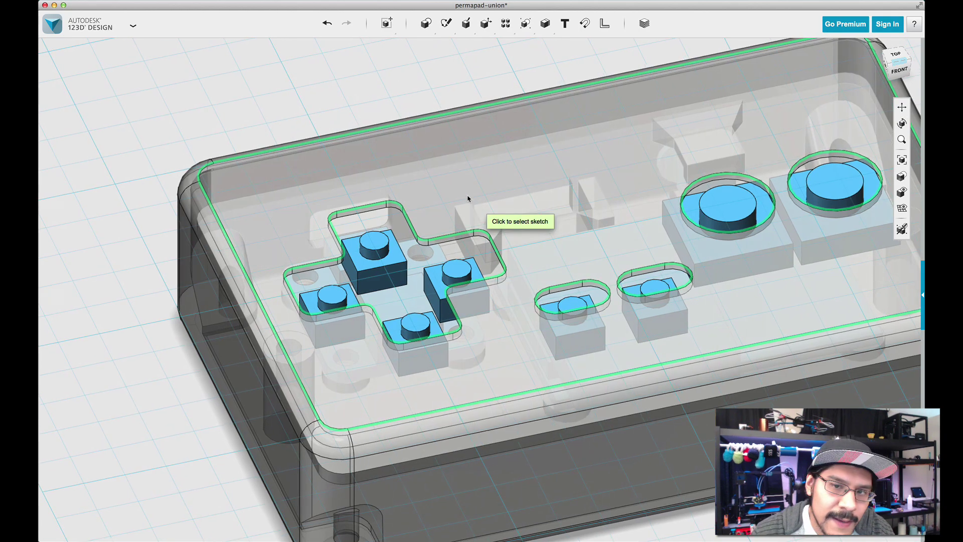
click(454, 196)
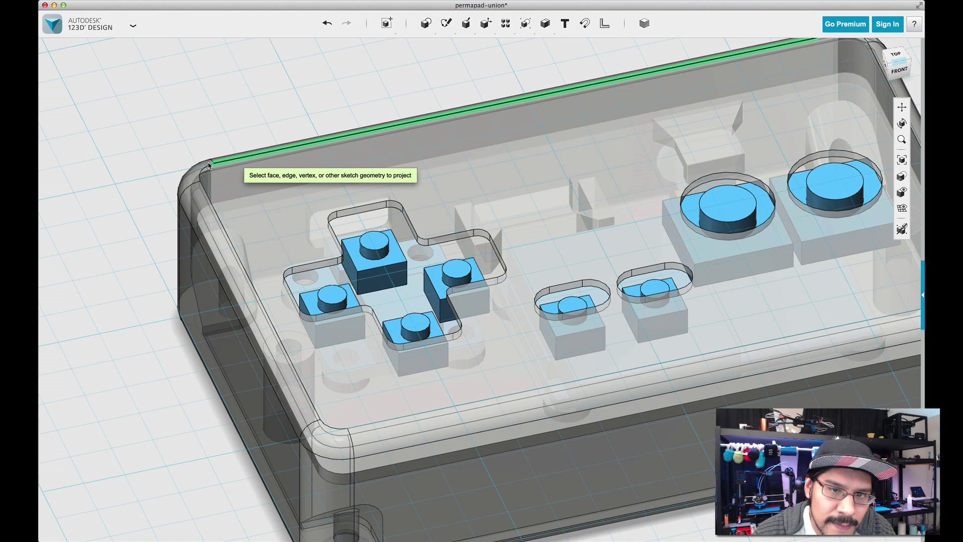
click(230, 232)
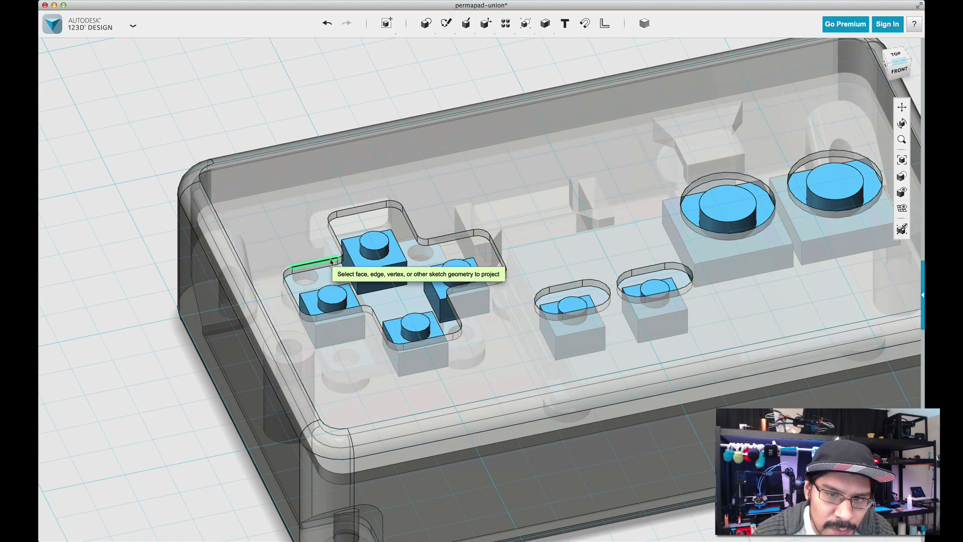
- Project the upper arm's end and right-side edges, the adjoining inner corner and the right arm's upper edge of the cross-shaped D-pad cutout
scroll(401, 209, up, 2)
scroll(402, 208, up, 2)
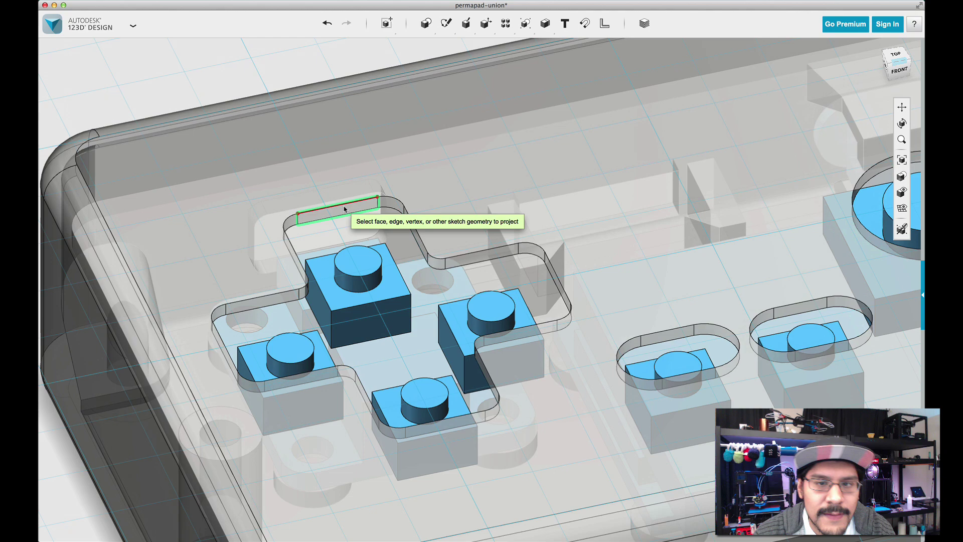
scroll(357, 203, up, 1)
click(396, 200)
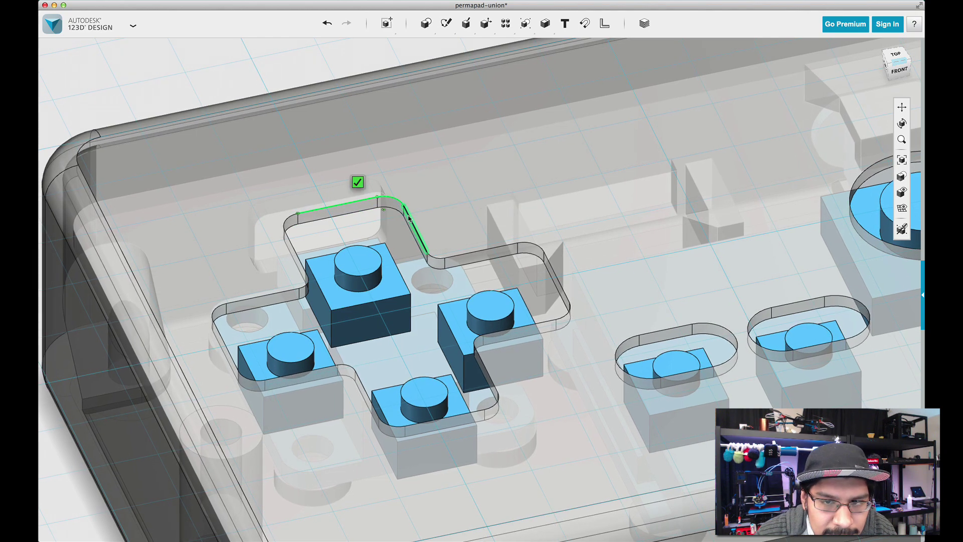
click(416, 231)
click(436, 262)
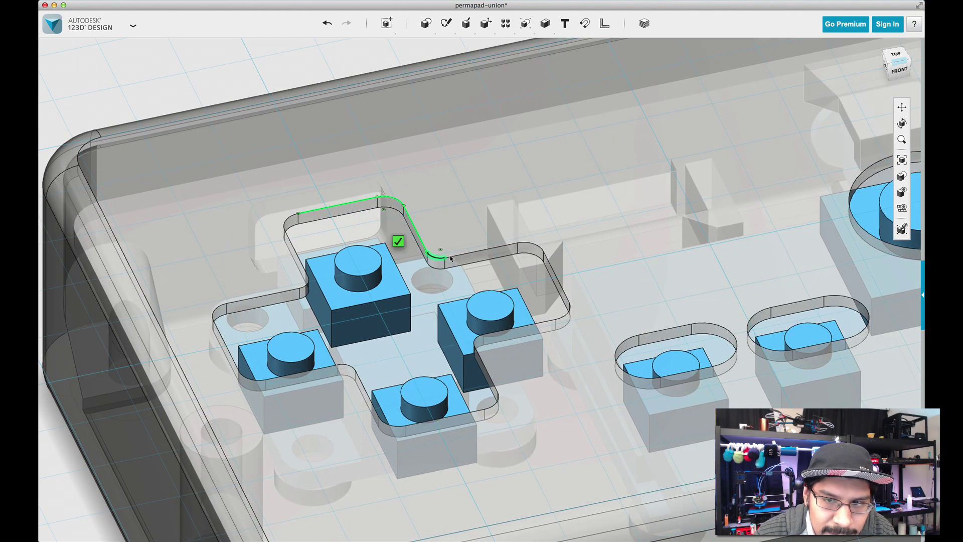
click(480, 253)
click(548, 360)
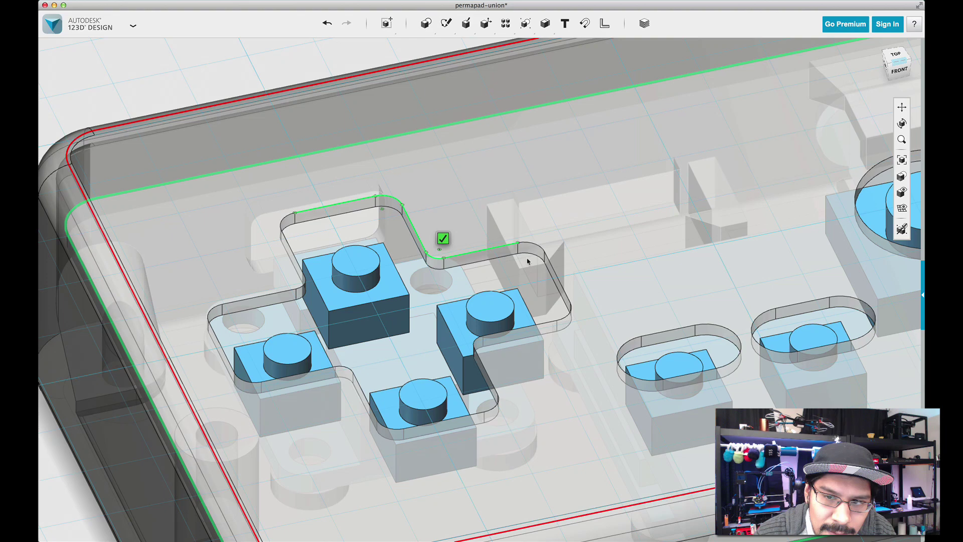
- Project the rounded corners, end edge and lower edge of the D-pad cutout's right arm
click(531, 244)
click(554, 273)
click(567, 310)
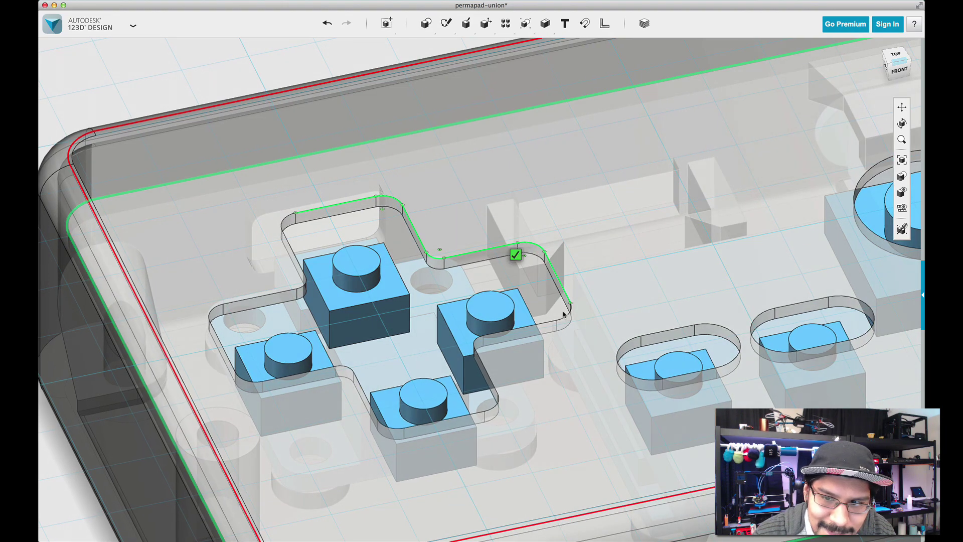
click(541, 324)
click(538, 324)
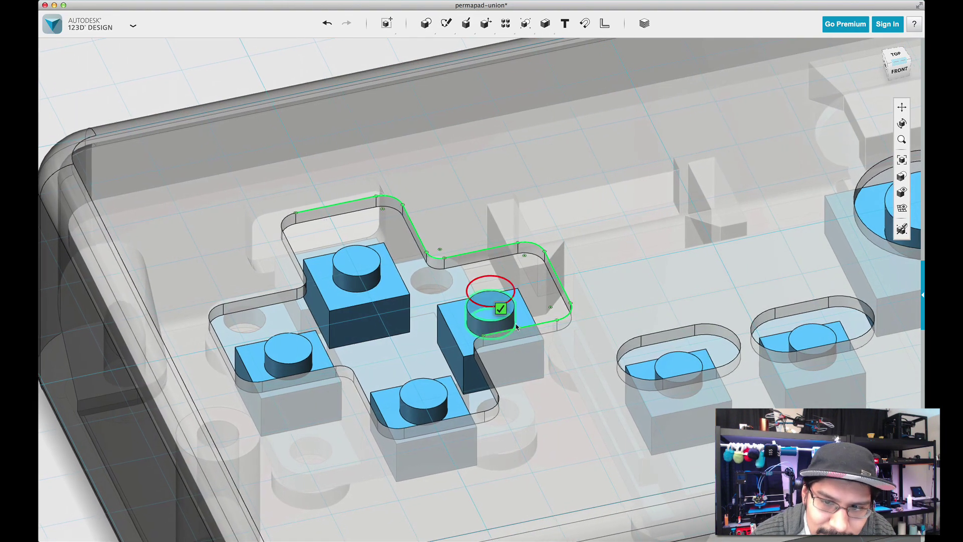
- Project both sides, the end edge and the rounded corners of the D-pad cutout's lower arm
scroll(506, 365, up, 4)
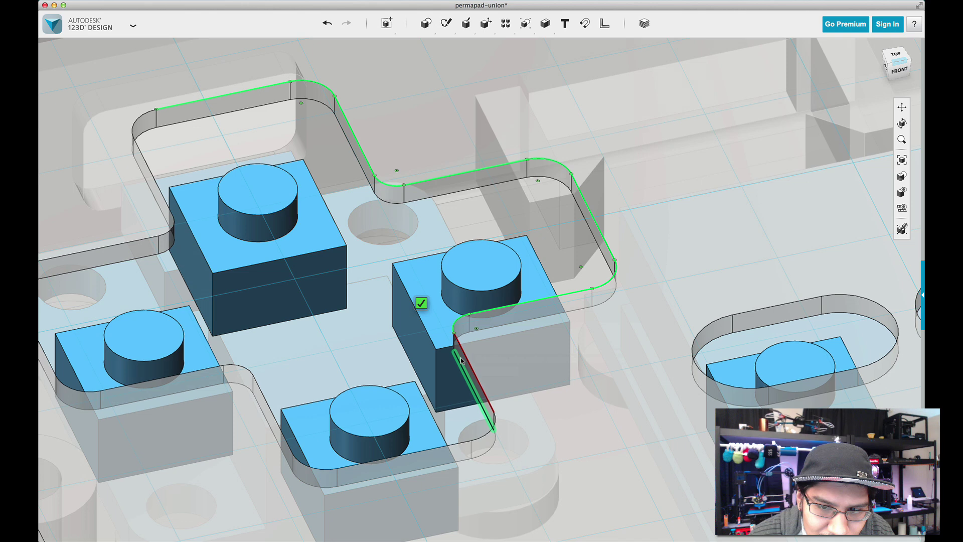
click(465, 357)
click(490, 432)
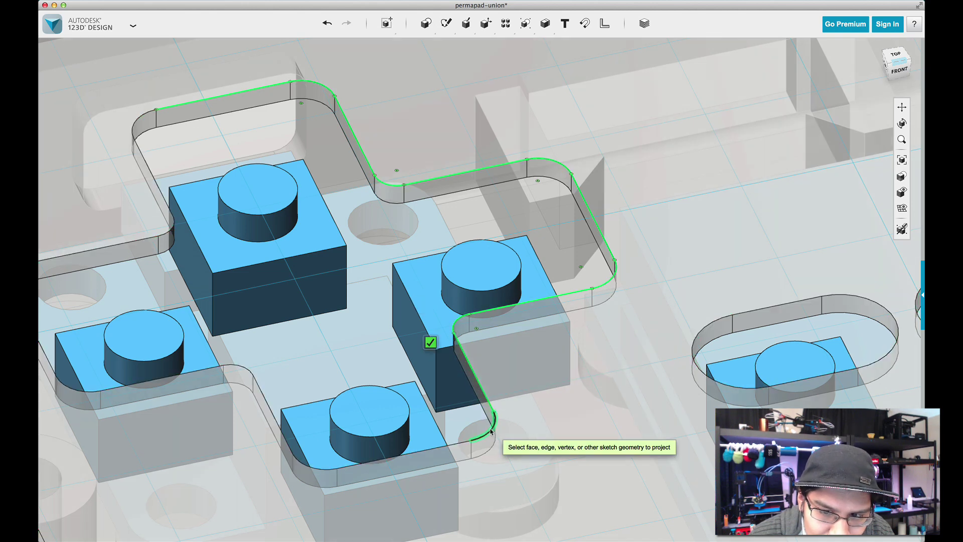
click(441, 447)
click(318, 469)
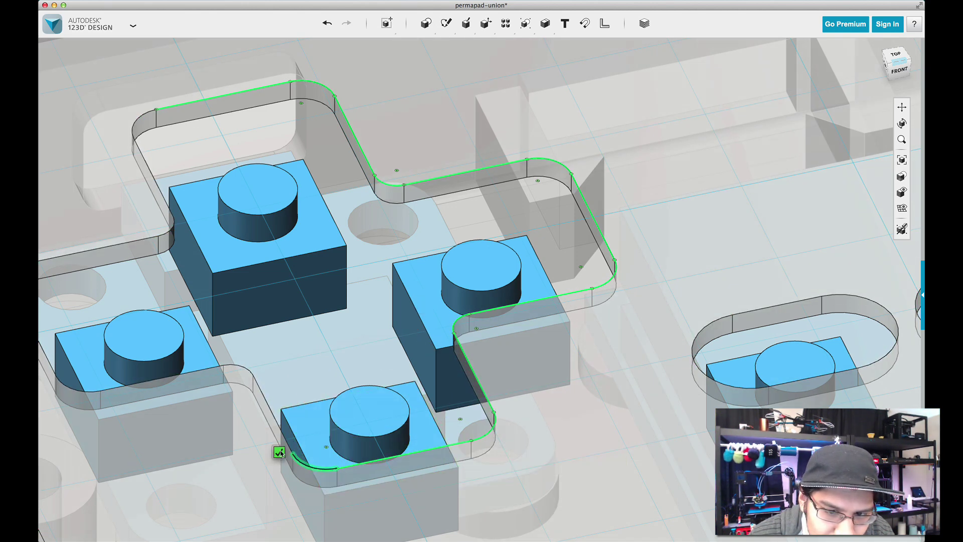
click(270, 409)
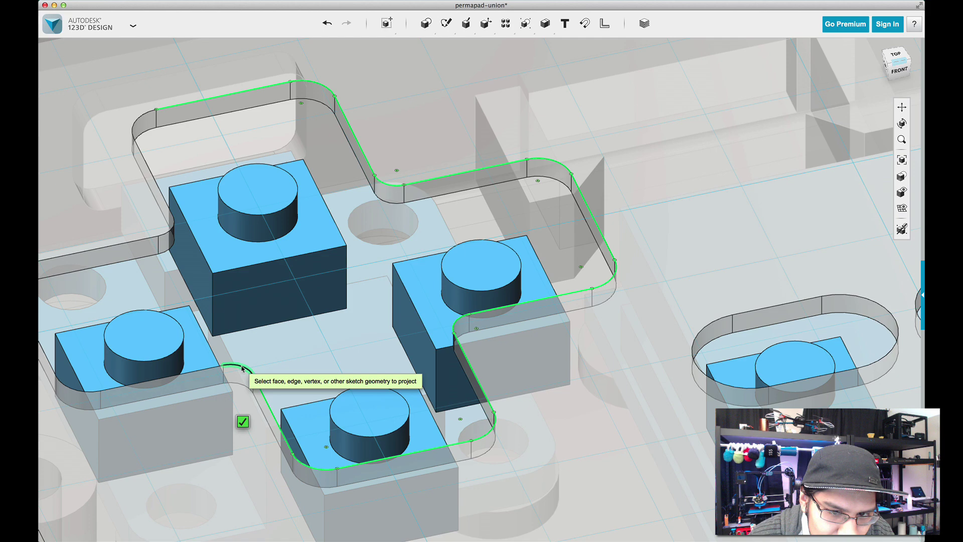
click(241, 368)
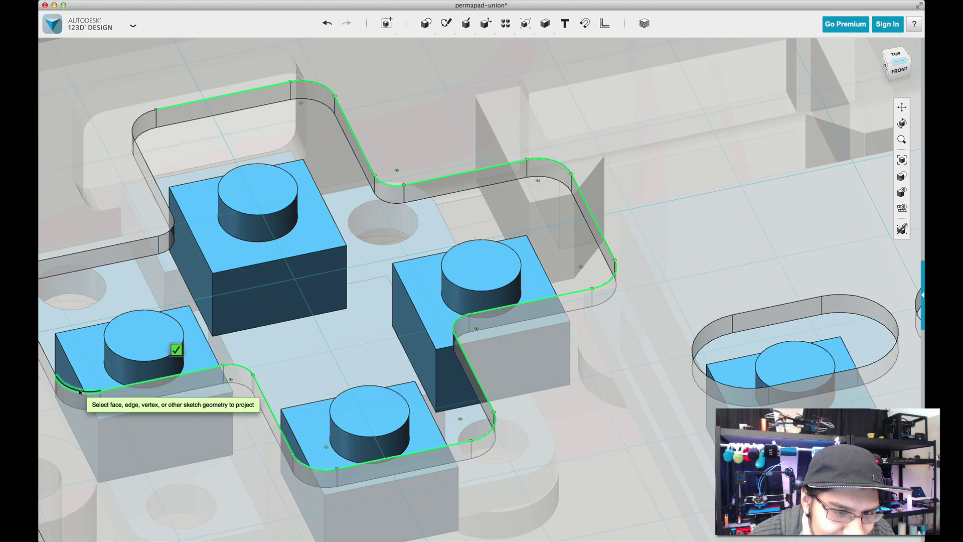
- Project the left arm's remaining edges and the upper arm's left side to close the D-pad outline, and finish the projection
click(49, 366)
scroll(293, 400, down, 3)
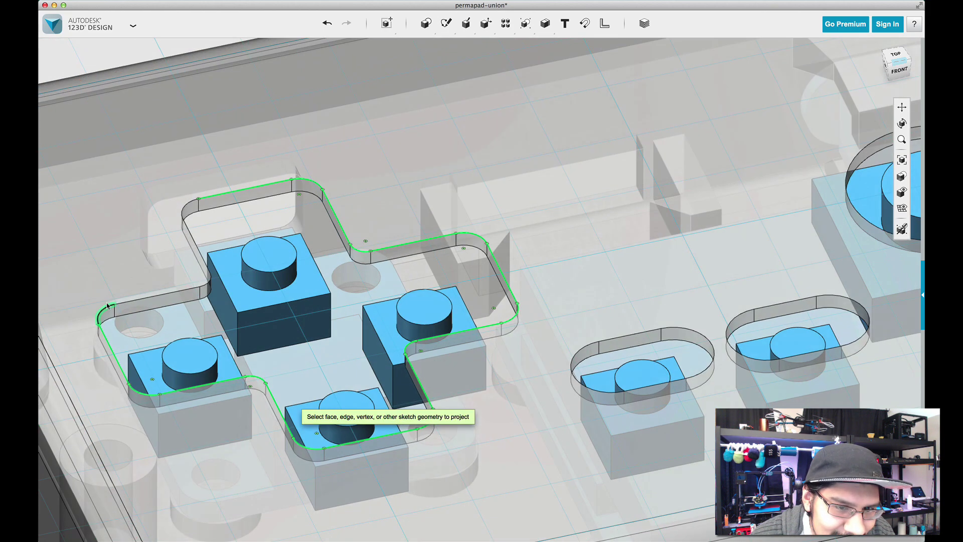
scroll(106, 304, up, 3)
click(107, 307)
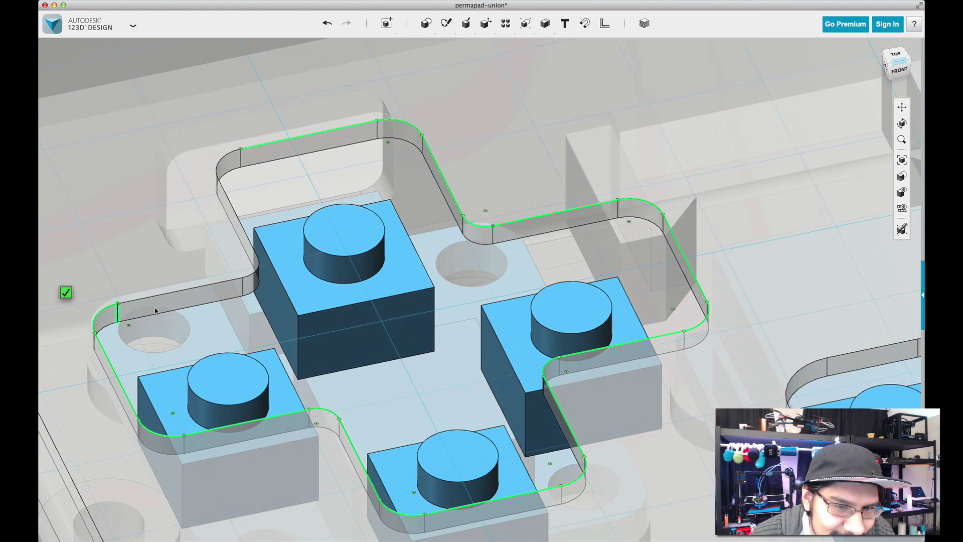
click(210, 286)
click(257, 272)
click(246, 242)
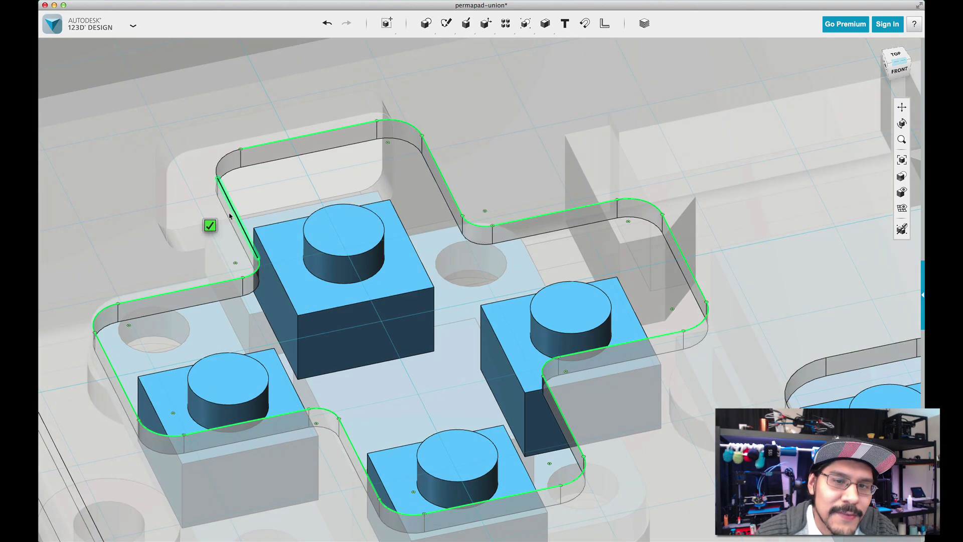
click(225, 159)
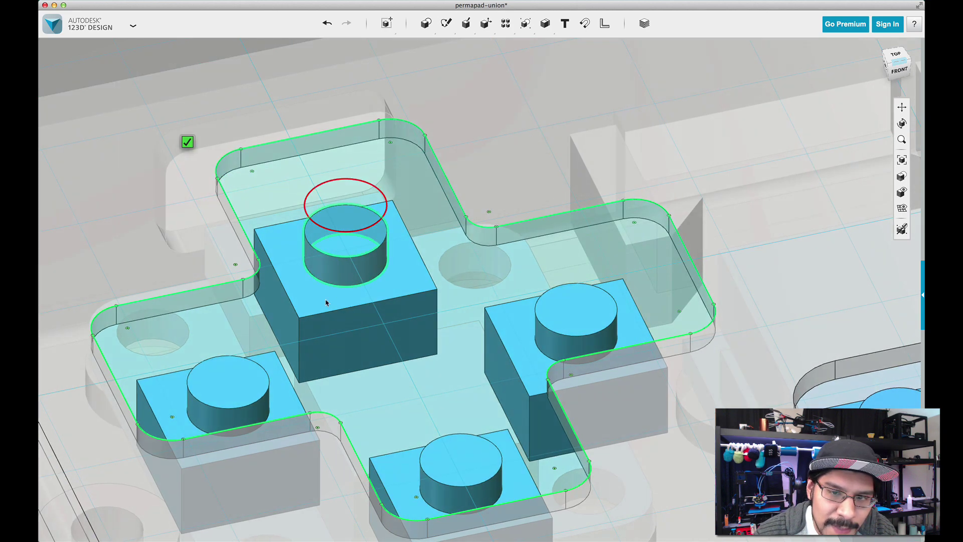
click(187, 142)
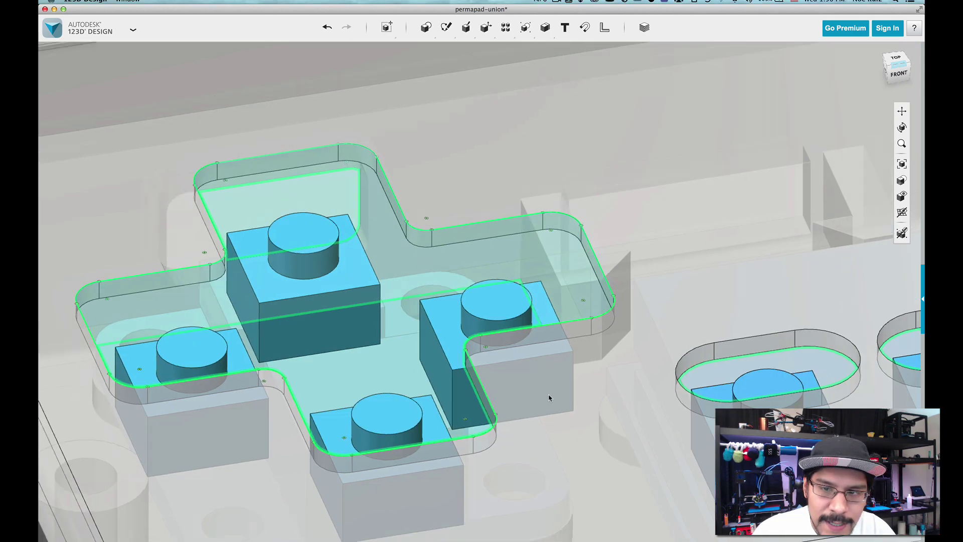
- Offset the projected D-pad outline inward by 0.5 mm
scroll(549, 398, down, 2)
right_drag(476, 272, 394, 234)
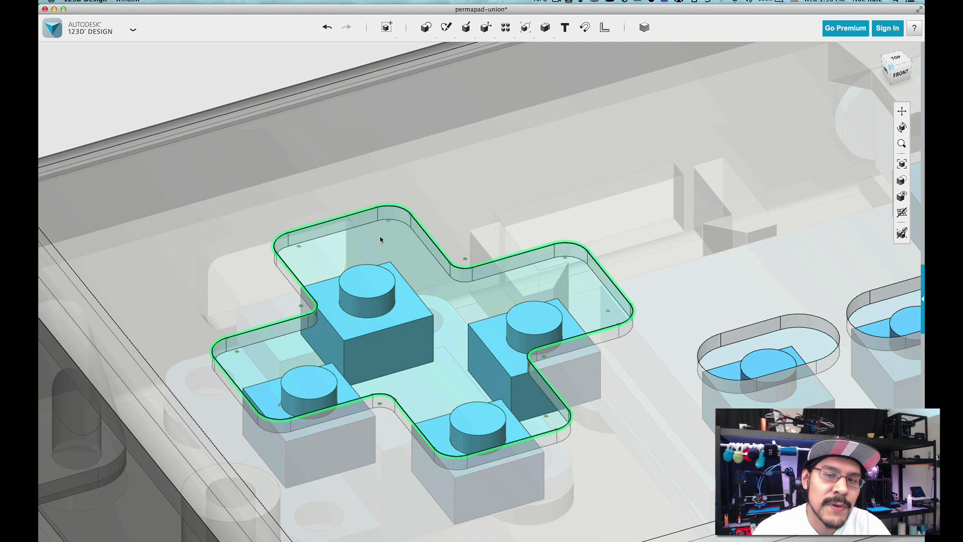
mouse_move(446, 36)
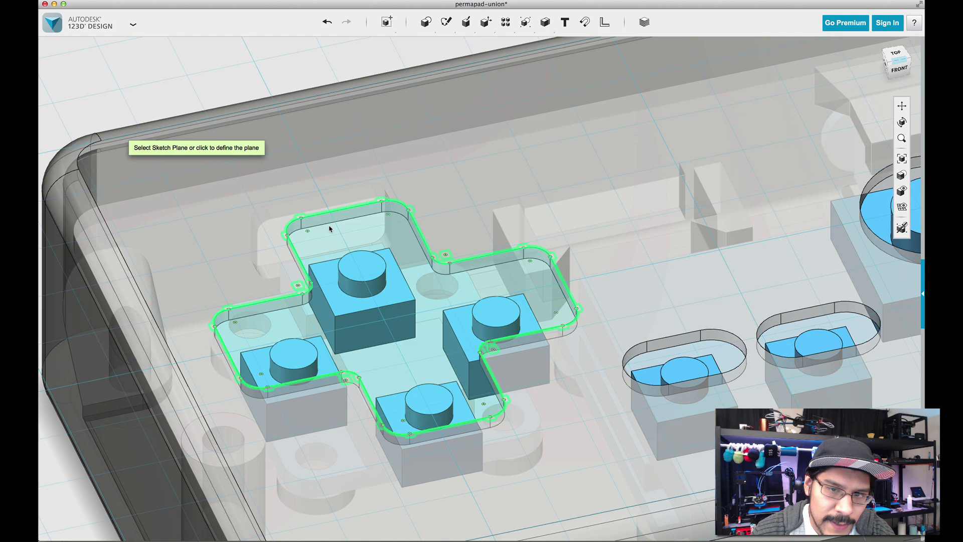
scroll(345, 217, up, 2)
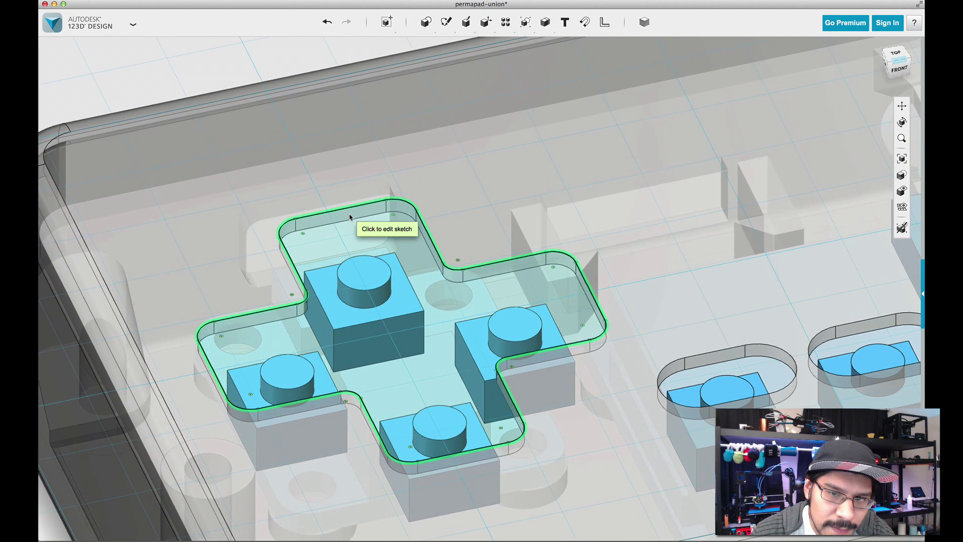
click(351, 216)
scroll(354, 212, up, 2)
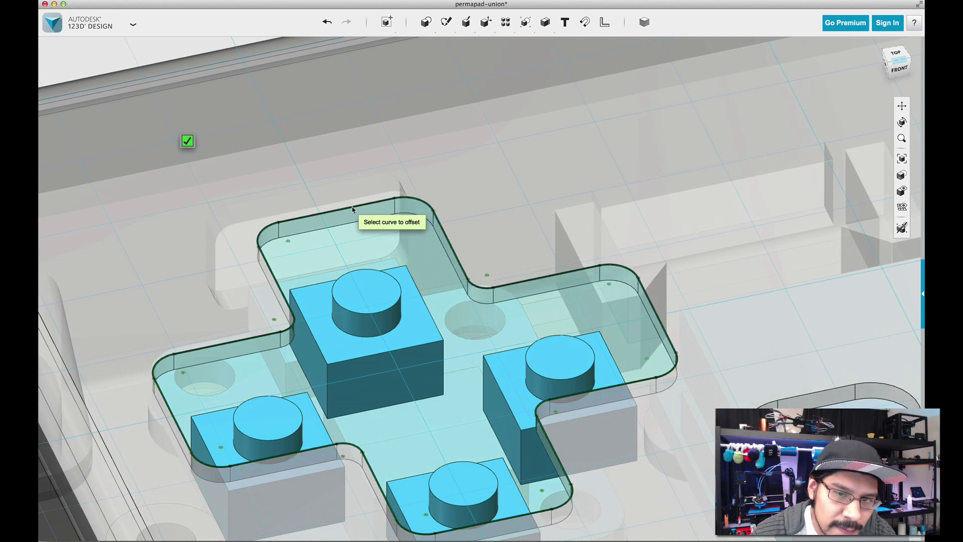
click(322, 216)
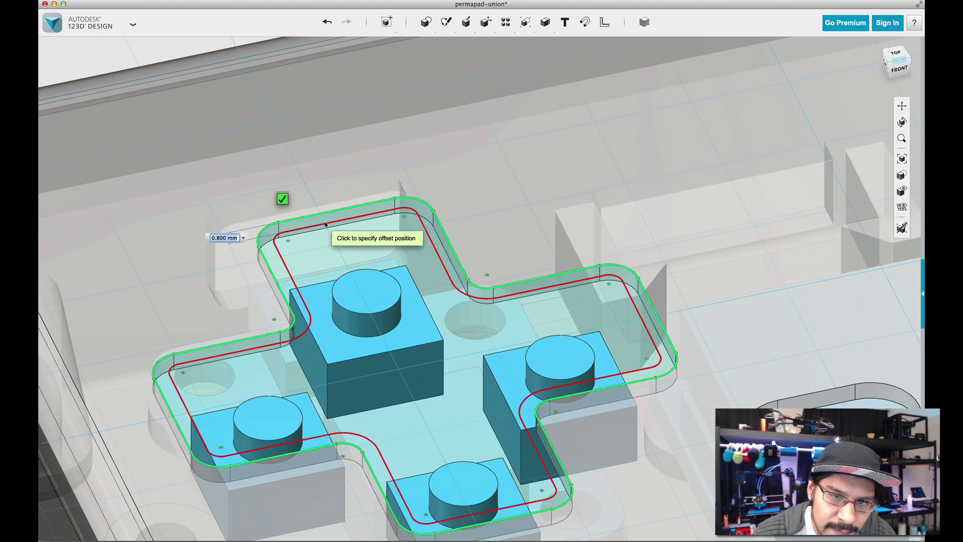
click(324, 201)
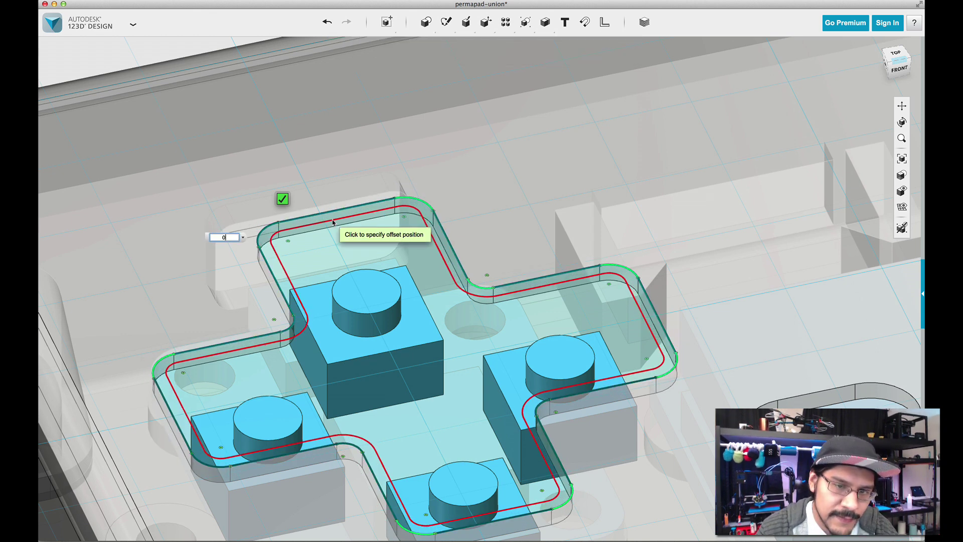
key(Return)
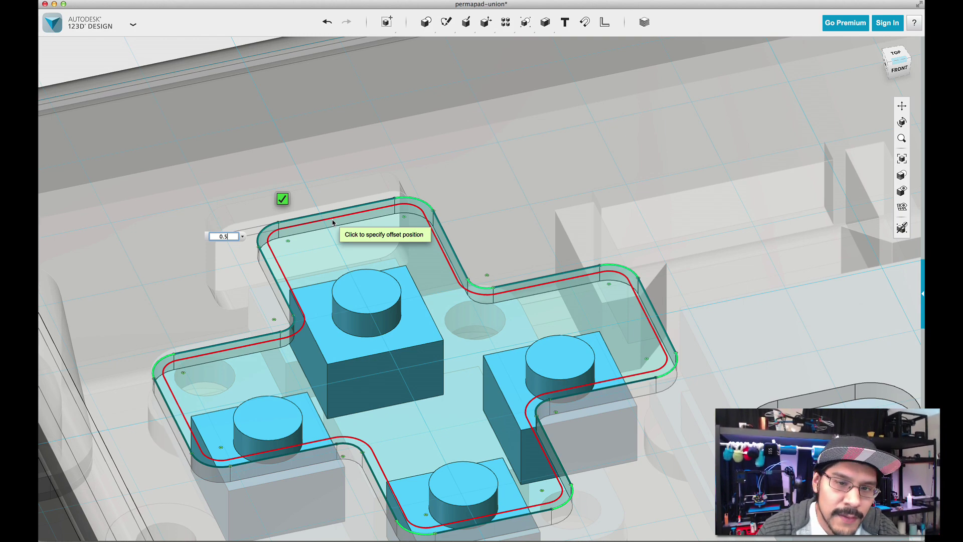
click(331, 222)
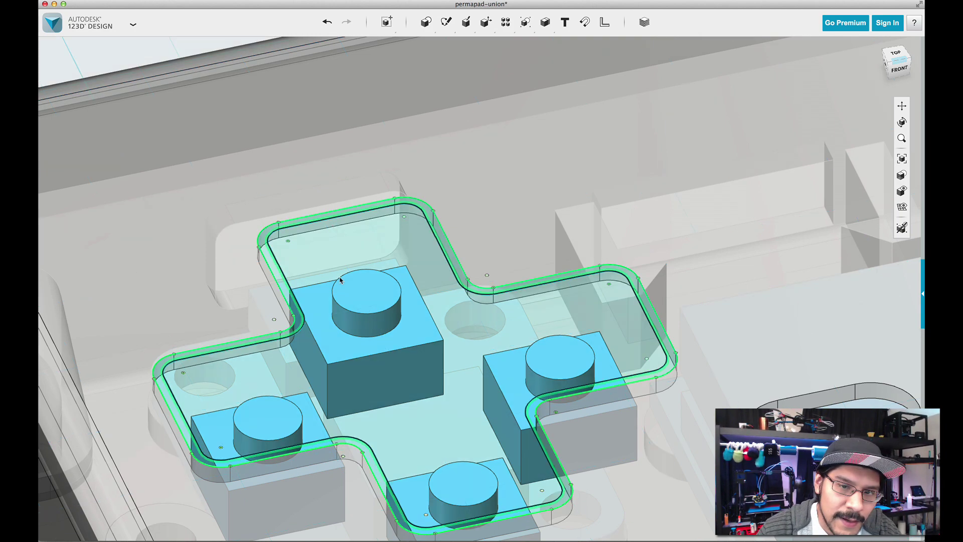
- Extrude the inner offset D-pad profile upward by 4 mm as a new solid
scroll(346, 280, down, 5)
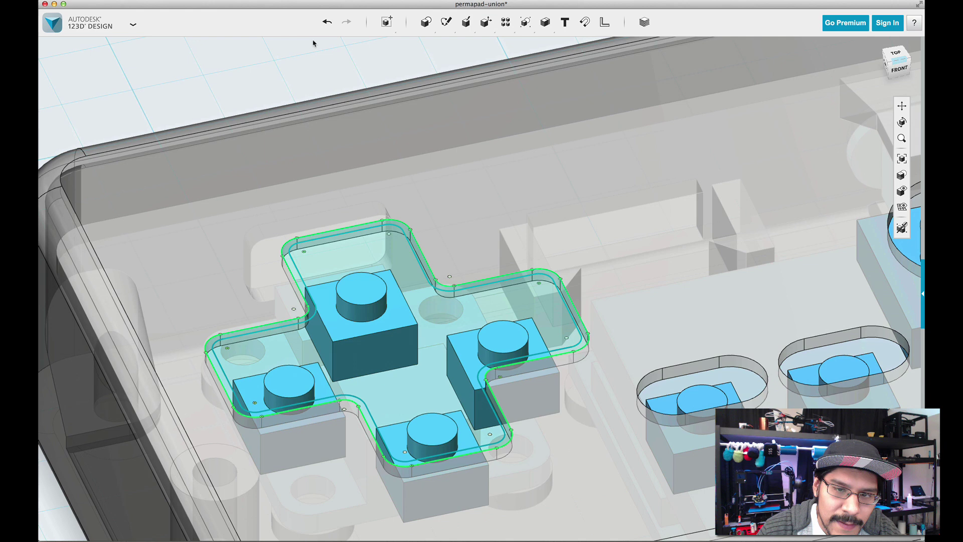
scroll(377, 307, up, 3)
click(379, 309)
scroll(381, 313, up, 3)
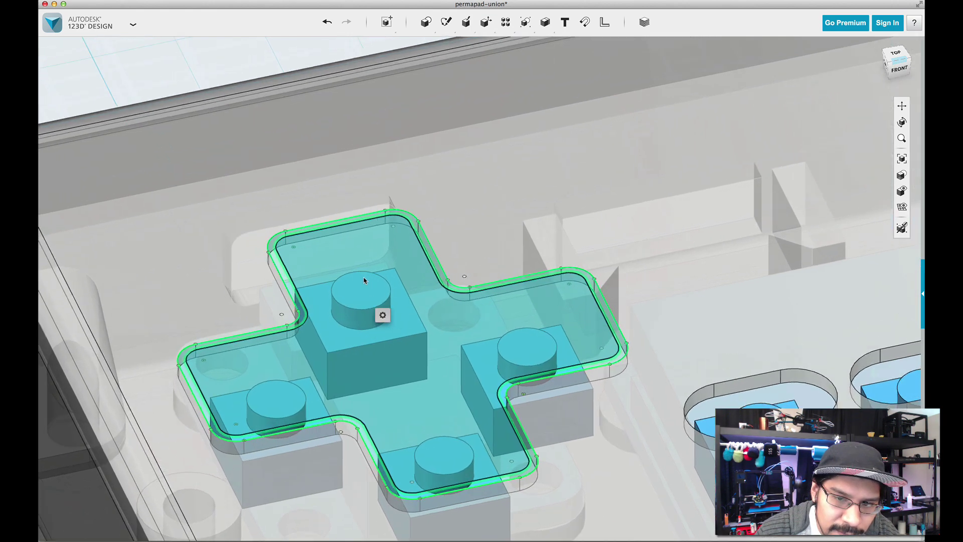
mouse_move(382, 314)
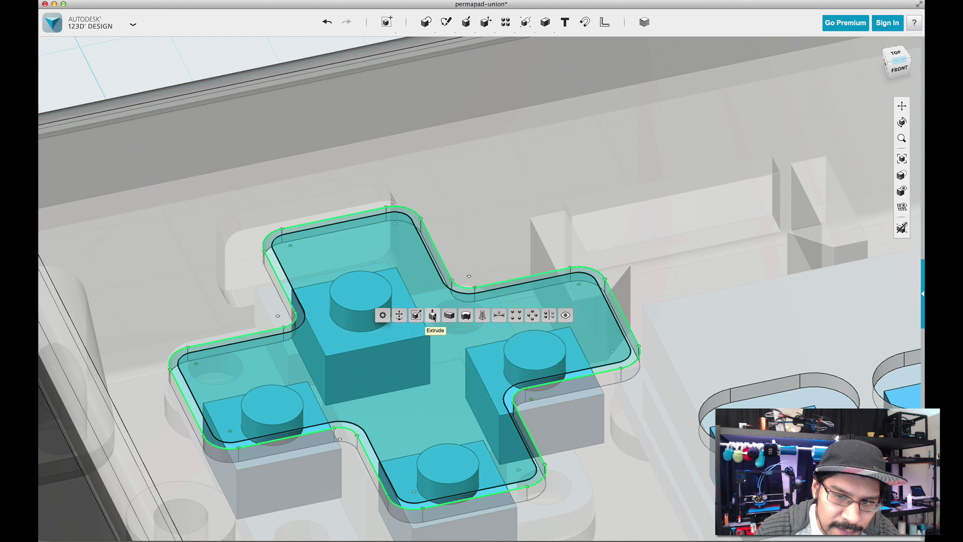
click(434, 316)
key(Return)
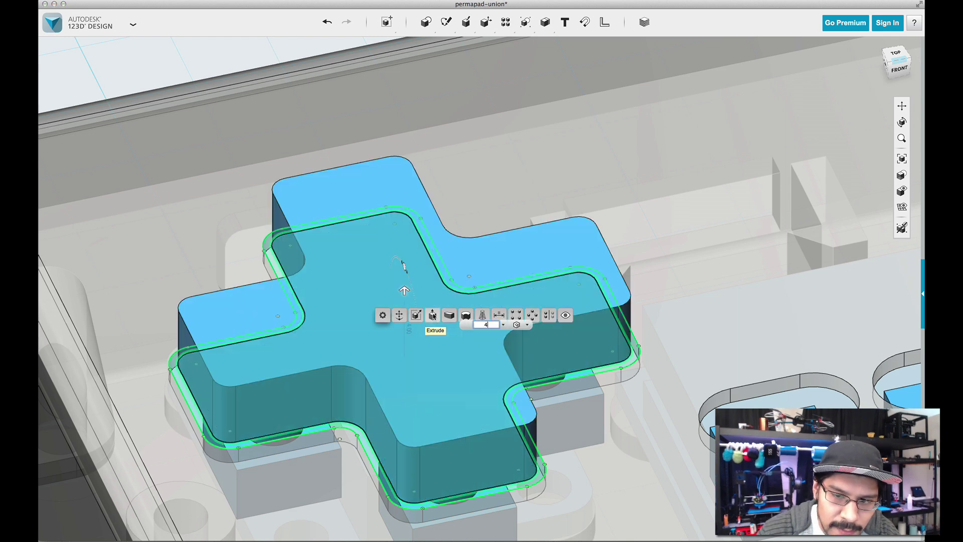
click(523, 326)
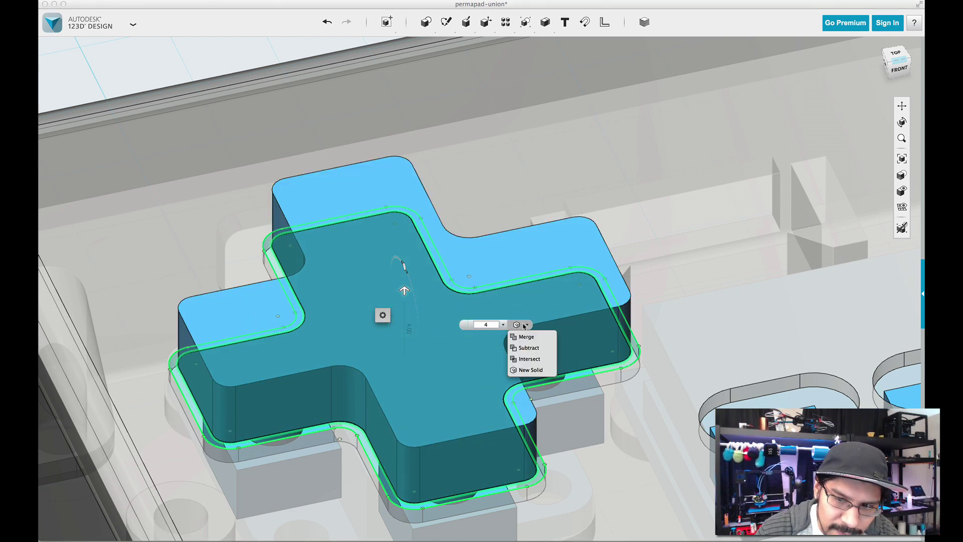
click(523, 369)
key(Return)
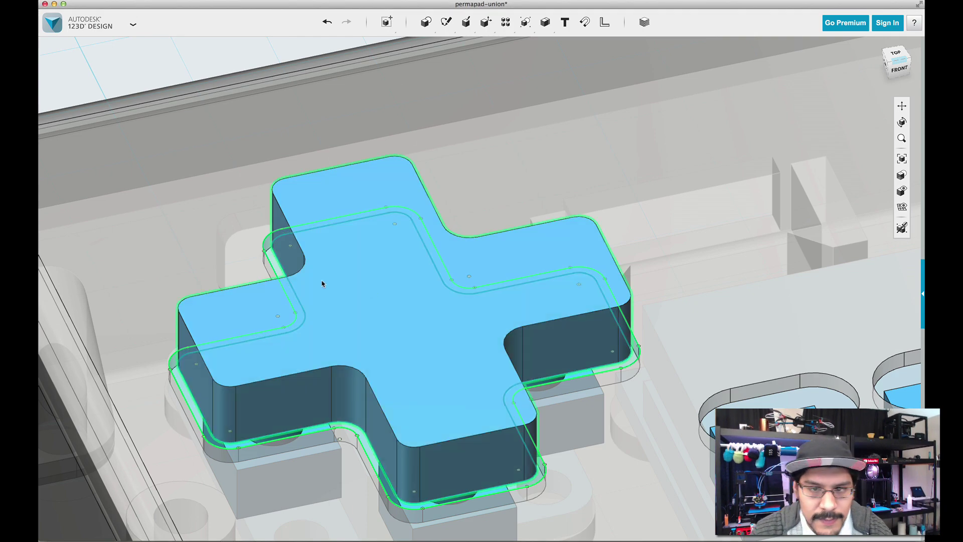
- Hide all sketches in the model
scroll(203, 115, down, 3)
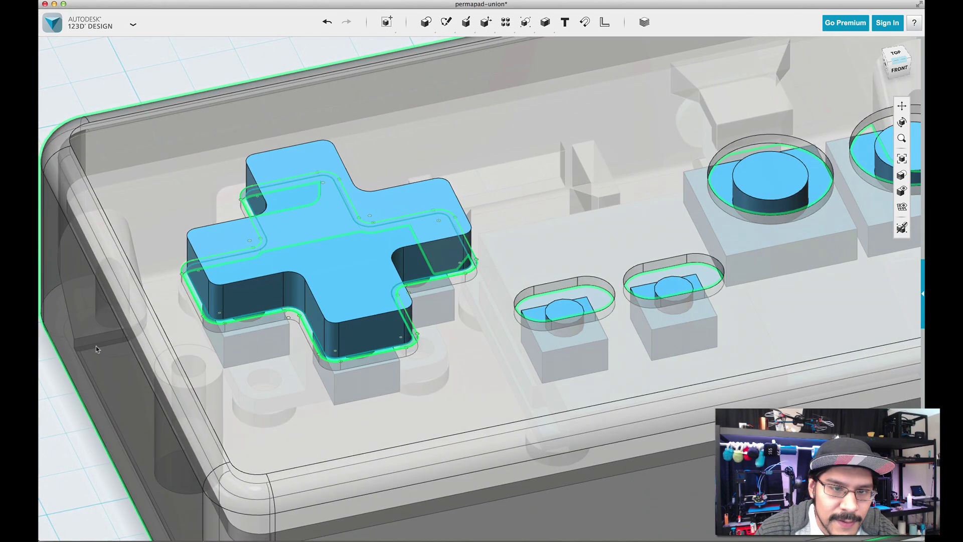
mouse_move(902, 191)
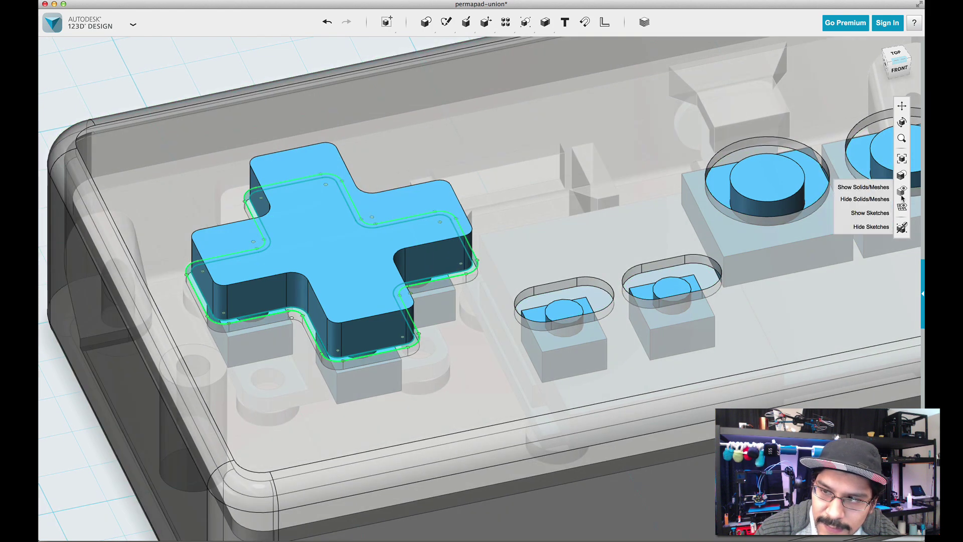
click(883, 228)
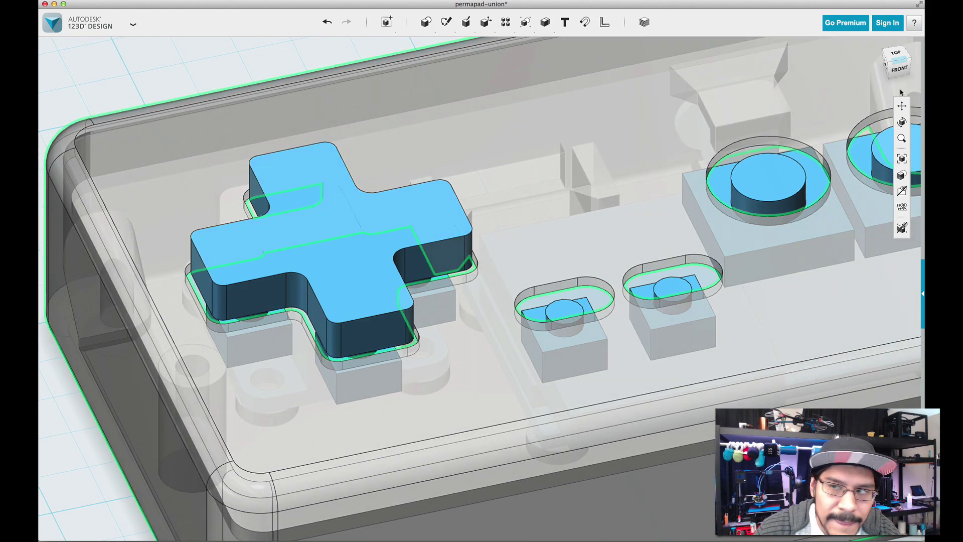
- Place a cylinder of radius 14 and height 1 centred on the D-pad's top face
click(903, 61)
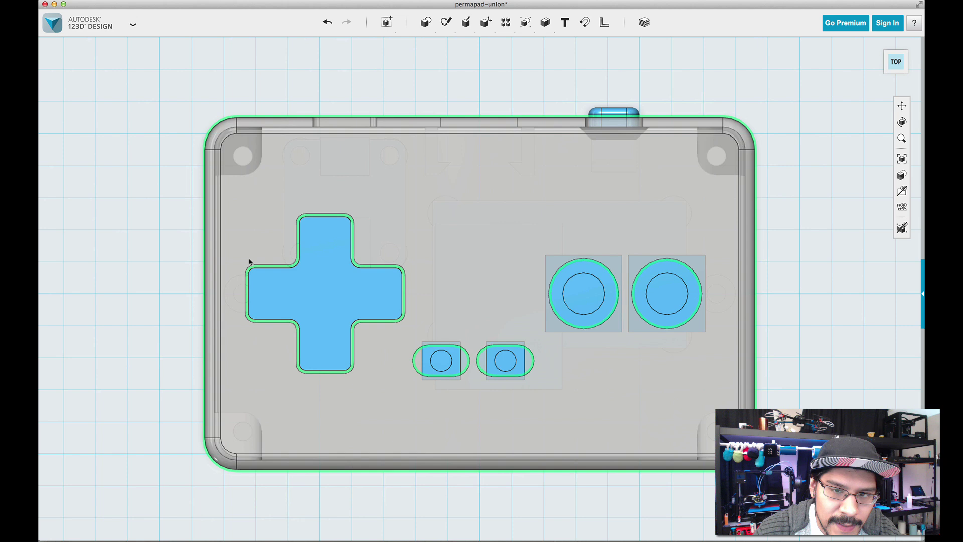
double_click(257, 307)
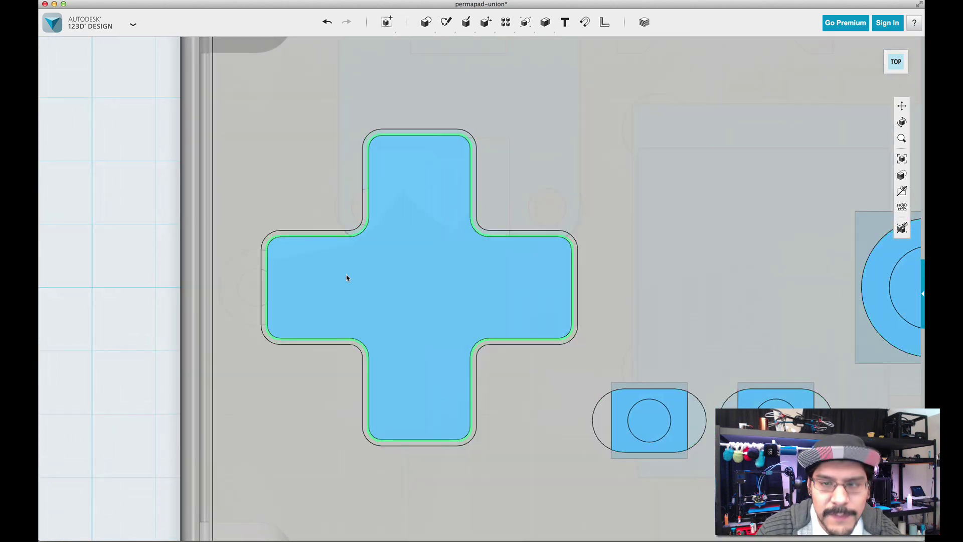
scroll(473, 150, up, 2)
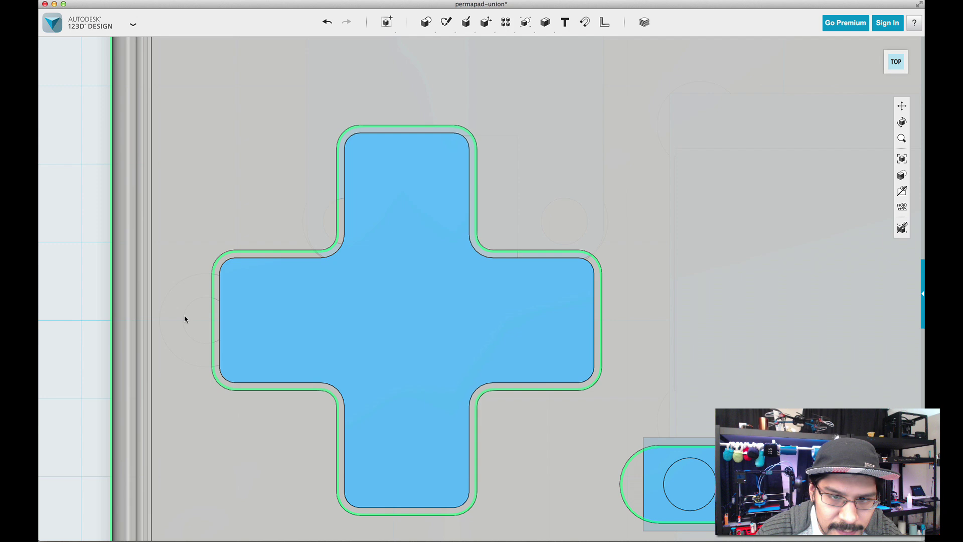
scroll(180, 309, down, 3)
scroll(670, 230, down, 1)
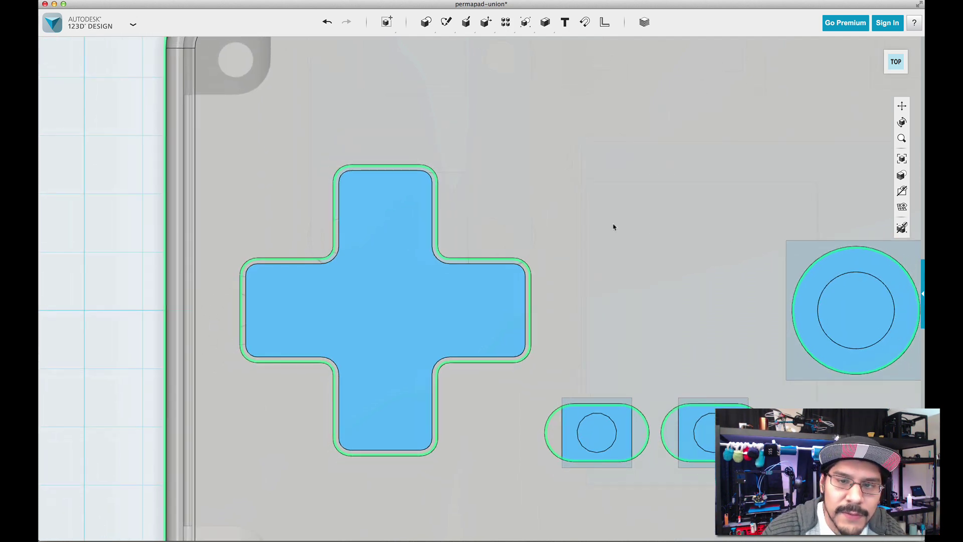
scroll(443, 306, down, 1)
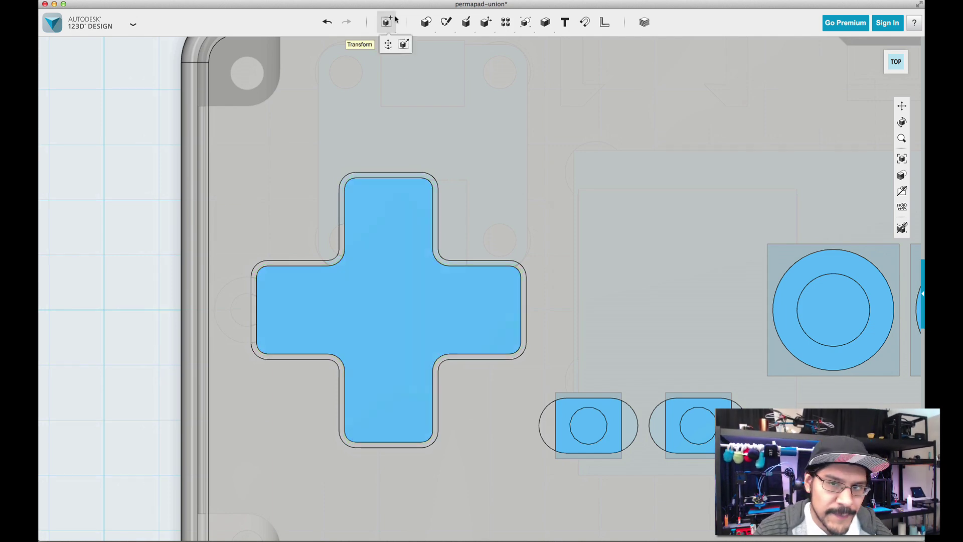
mouse_move(418, 24)
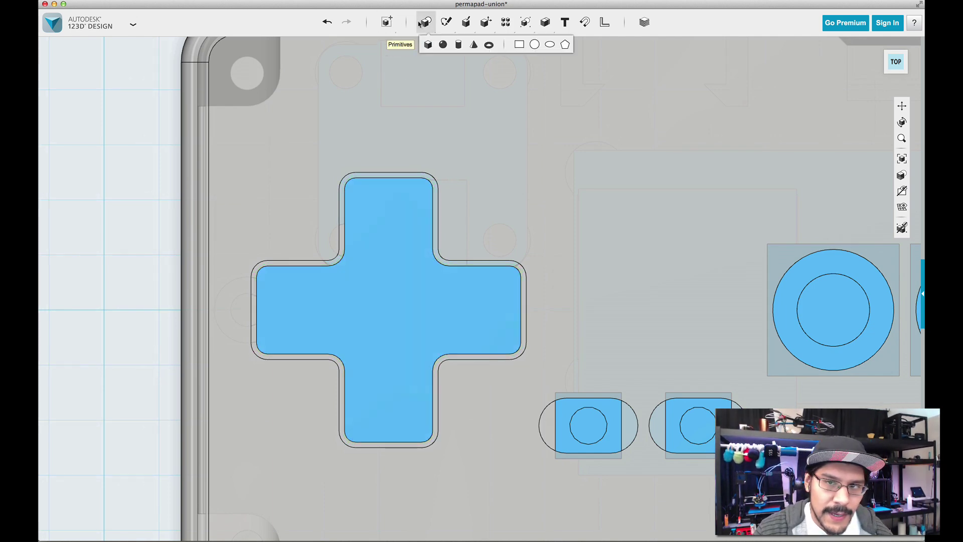
click(458, 46)
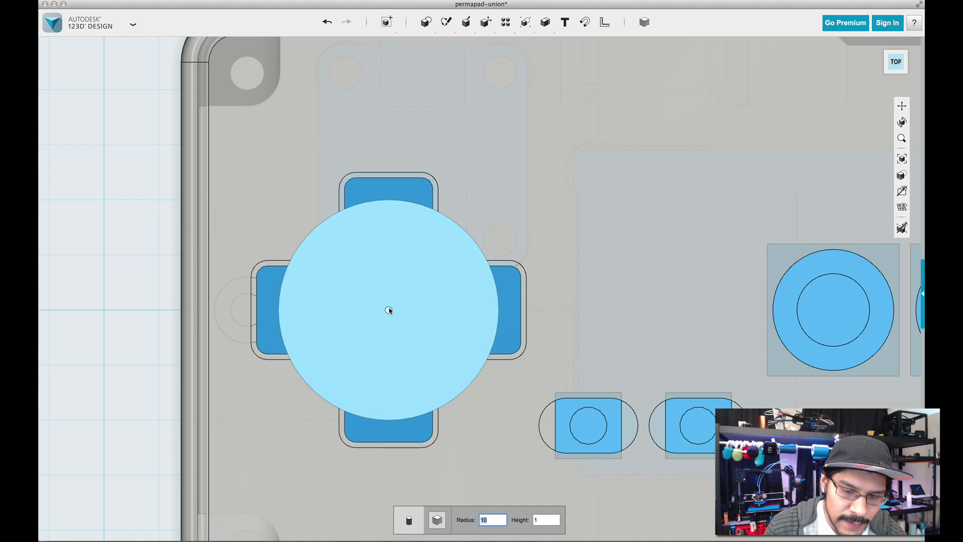
text(14)
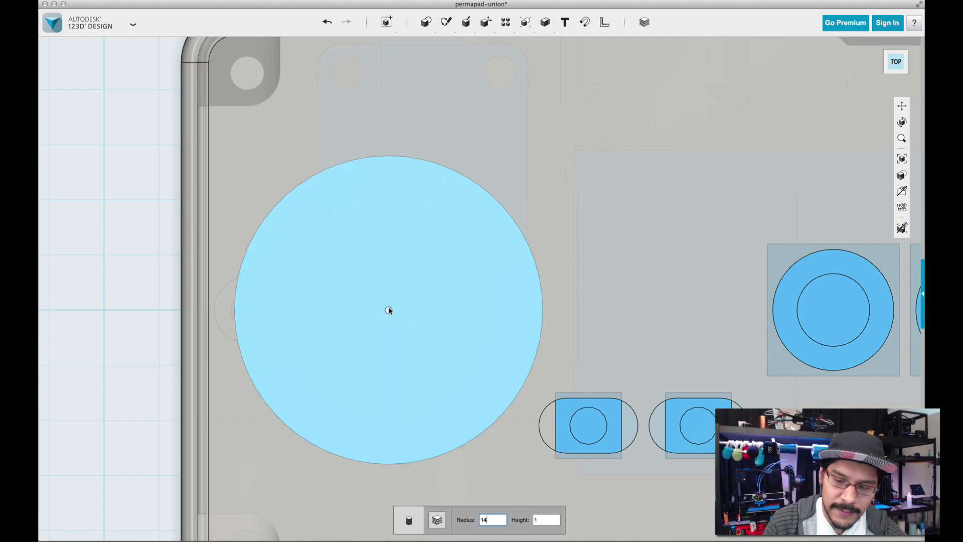
click(389, 310)
click(146, 355)
- Move the cross-shaped D-pad body up 5 mm so it sits on top of the disc
right_drag(146, 355, 142, 257)
right_drag(276, 177, 312, 172)
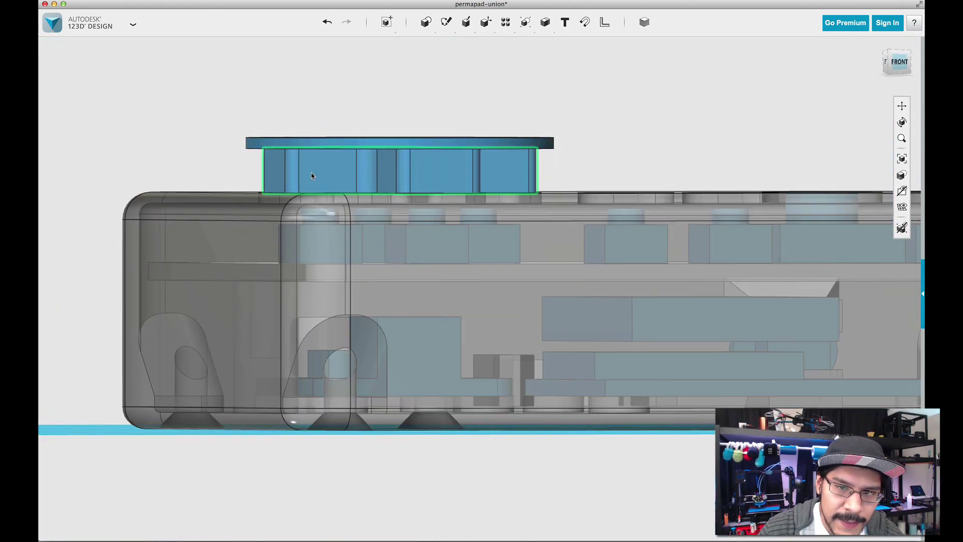
click(371, 164)
scroll(438, 97, up, 1)
key(super+t)
right_drag(417, 148, 415, 165)
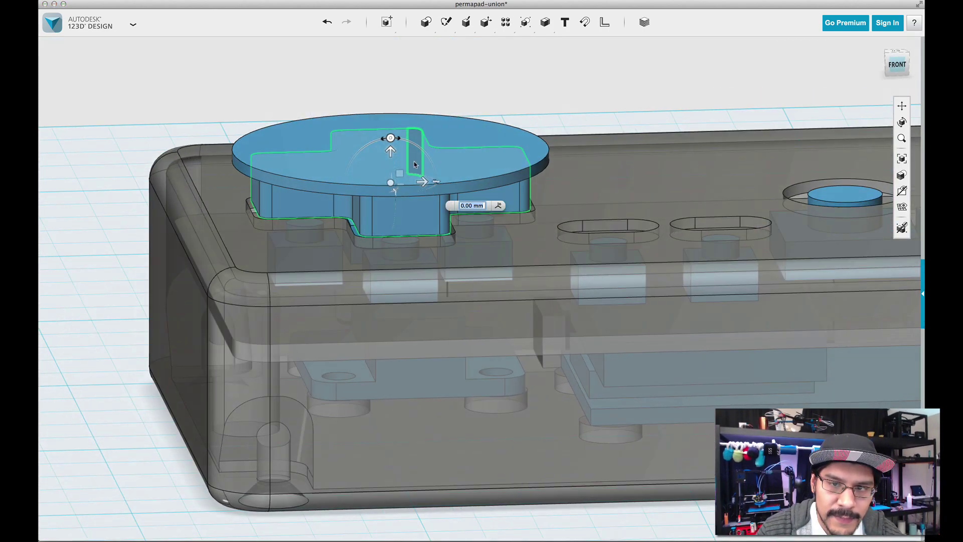
drag(392, 155, 397, 101)
click(892, 63)
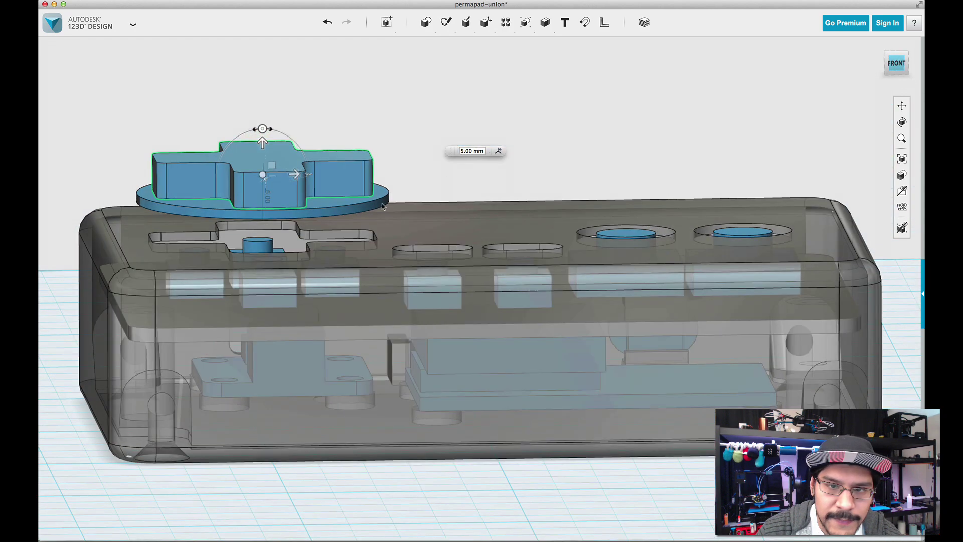
- Merge the cross-shaped D-pad body and the disc beneath it into one solid
key(Escape)
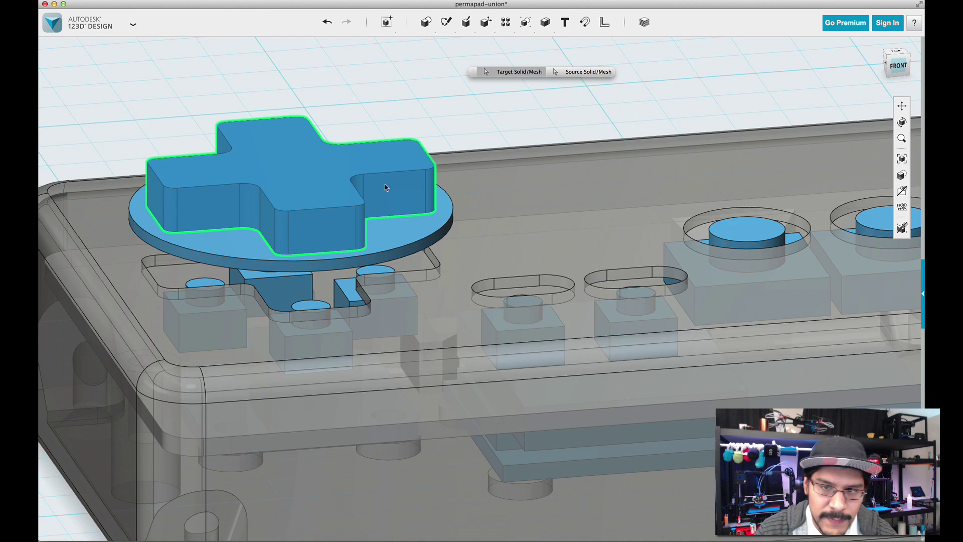
click(386, 191)
right_drag(494, 149, 514, 101)
scroll(746, 129, up, 1)
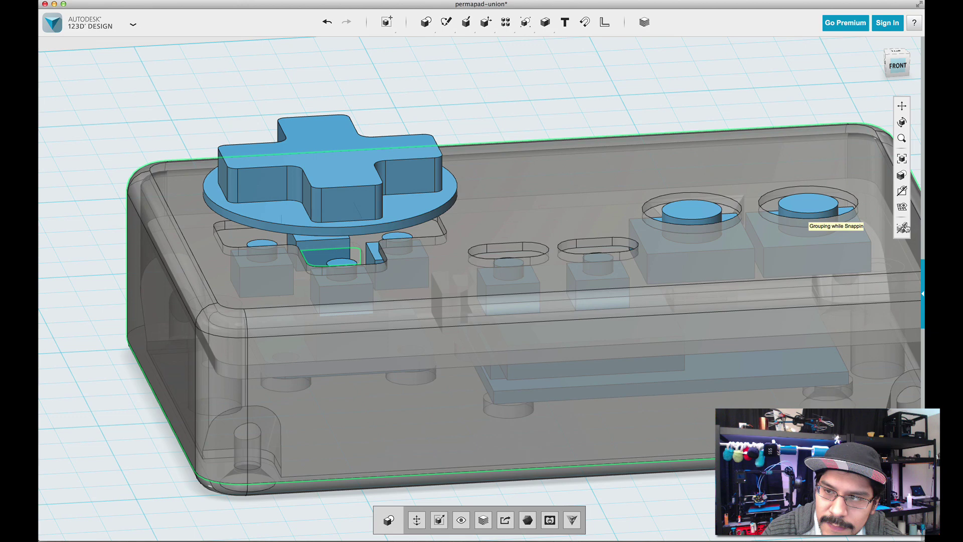
- Hide the case's upper shell to expose the circuit board and switches
mouse_move(902, 191)
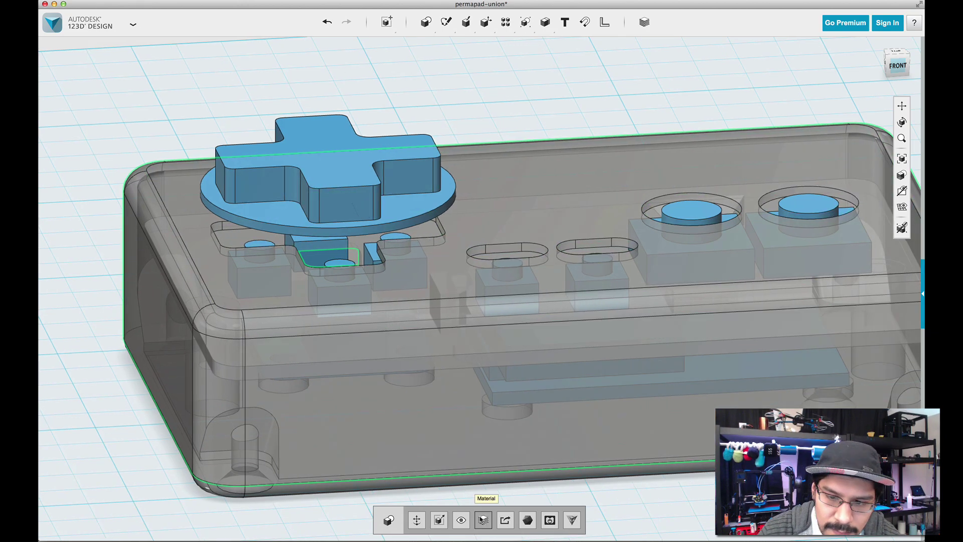
click(461, 520)
right_drag(525, 210, 509, 166)
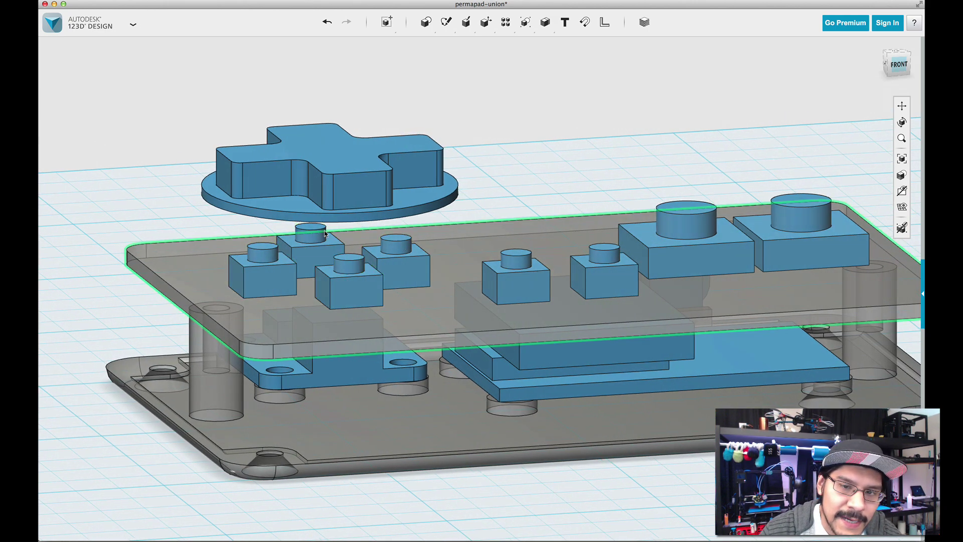
- Examine the D-pad's disc and the four tactile switches below it from several angles
click(318, 246)
click(182, 216)
scroll(196, 217, up, 1)
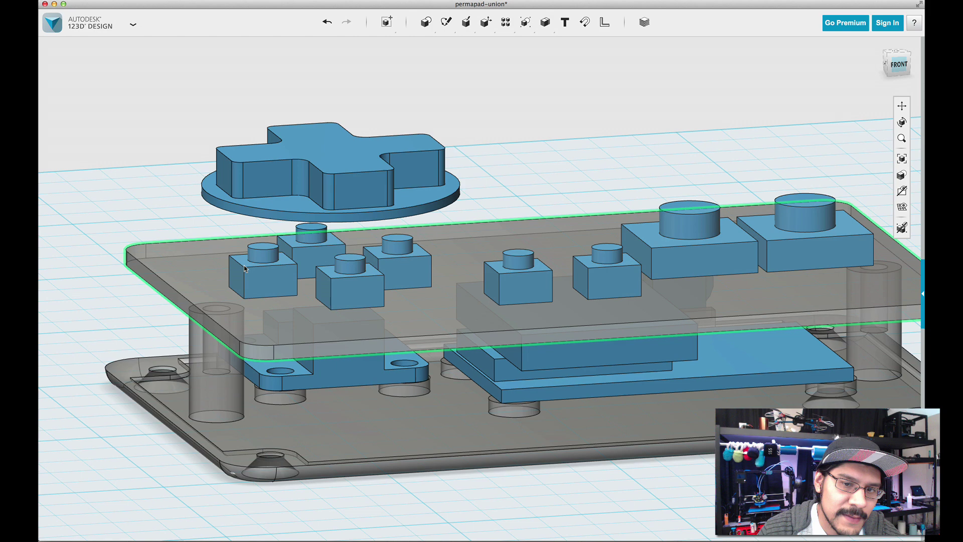
click(251, 270)
click(186, 210)
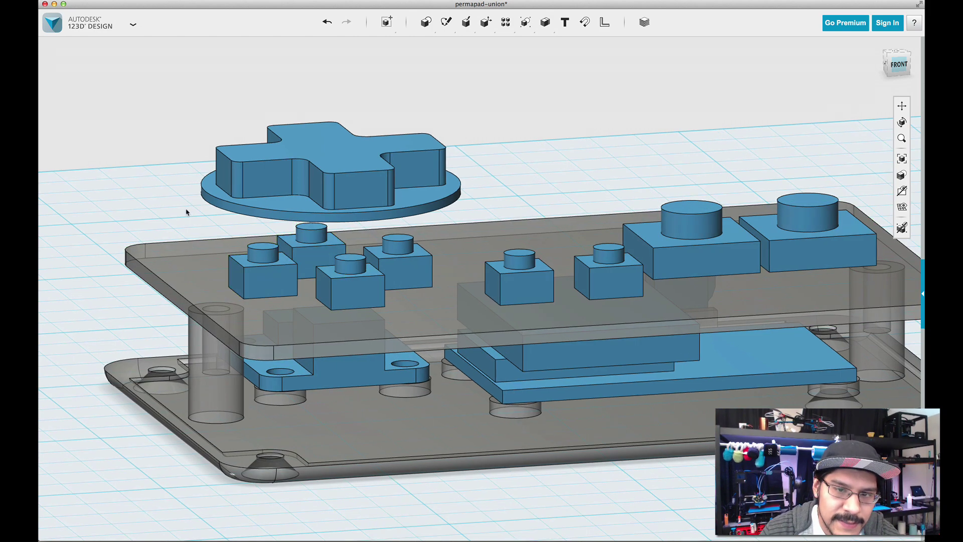
mouse_move(186, 212)
right_down()
mouse_move(175, 189)
mouse_move(178, 198)
right_up()
scroll(208, 199, up, 3)
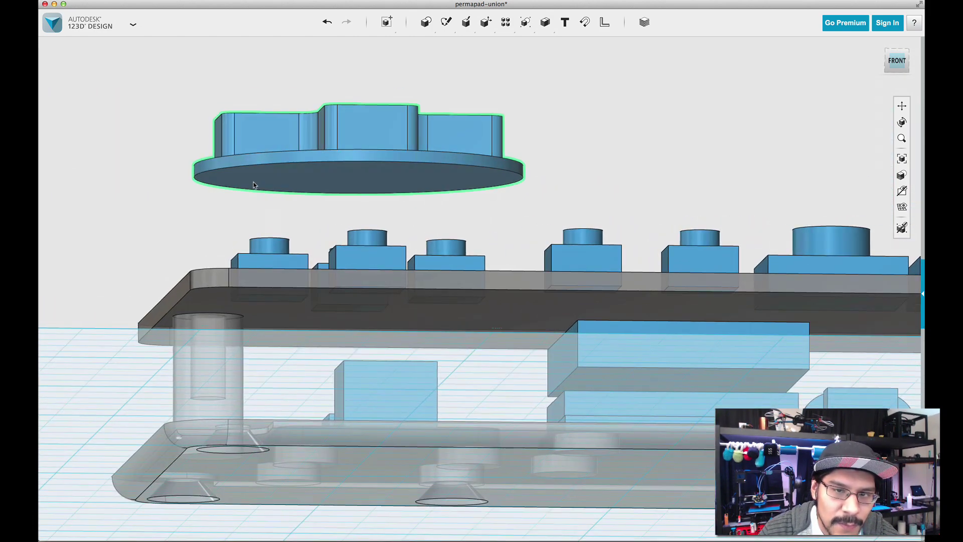
right_drag(597, 137, 585, 145)
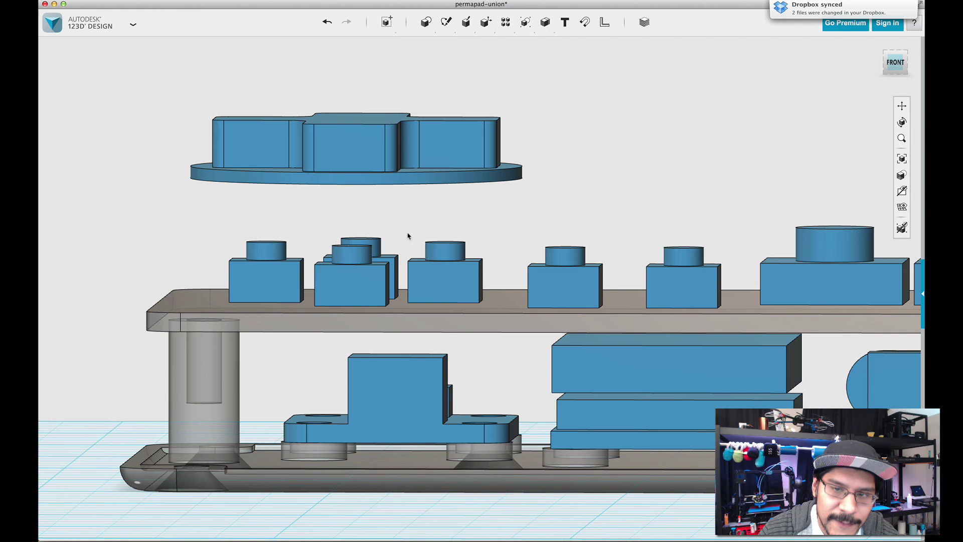
right_drag(258, 236, 301, 197)
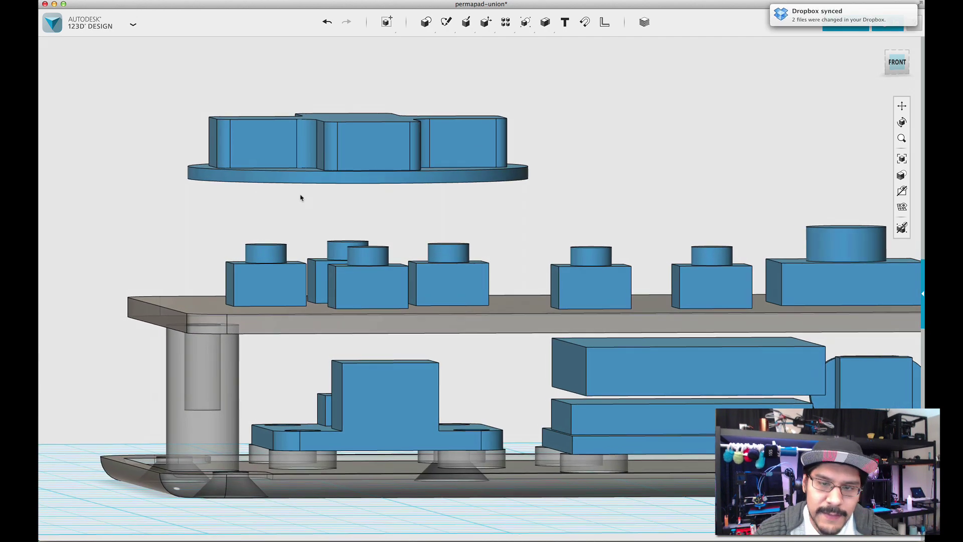
right_drag(363, 202, 365, 213)
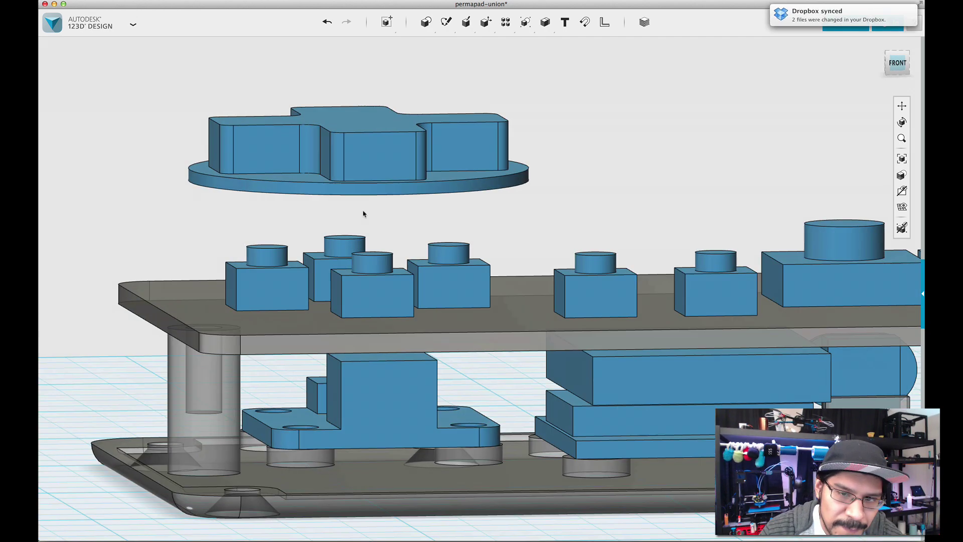
- Duplicate the four tactile switches under the D-pad and move the copies up 6 mm into its disc
click(294, 267)
shift+click(340, 249)
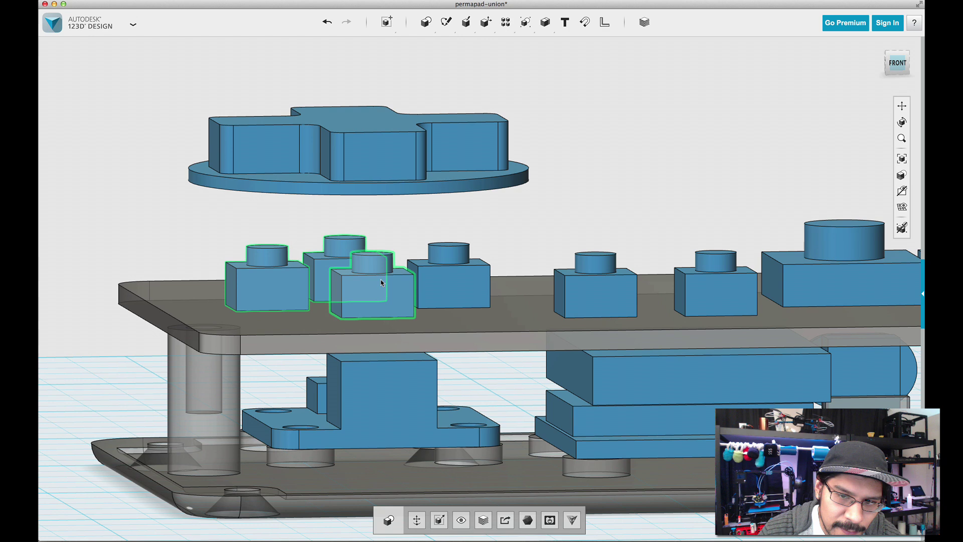
shift+click(383, 280)
shift+click(444, 274)
key(super+t)
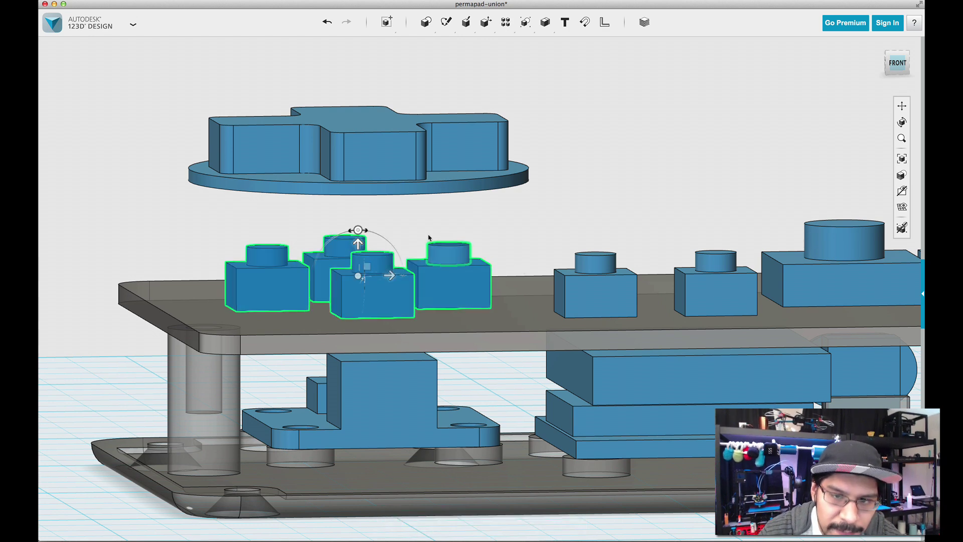
drag(358, 244, 359, 172)
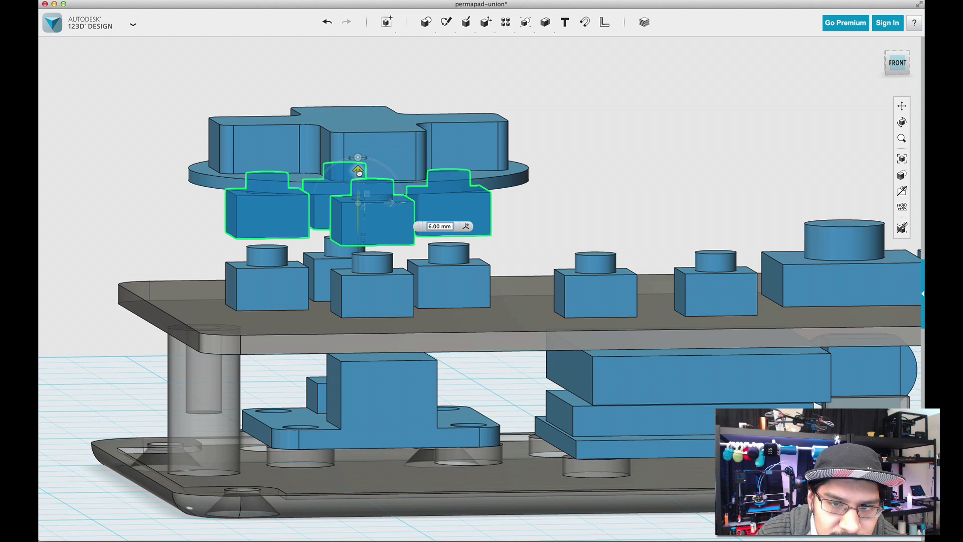
click(891, 62)
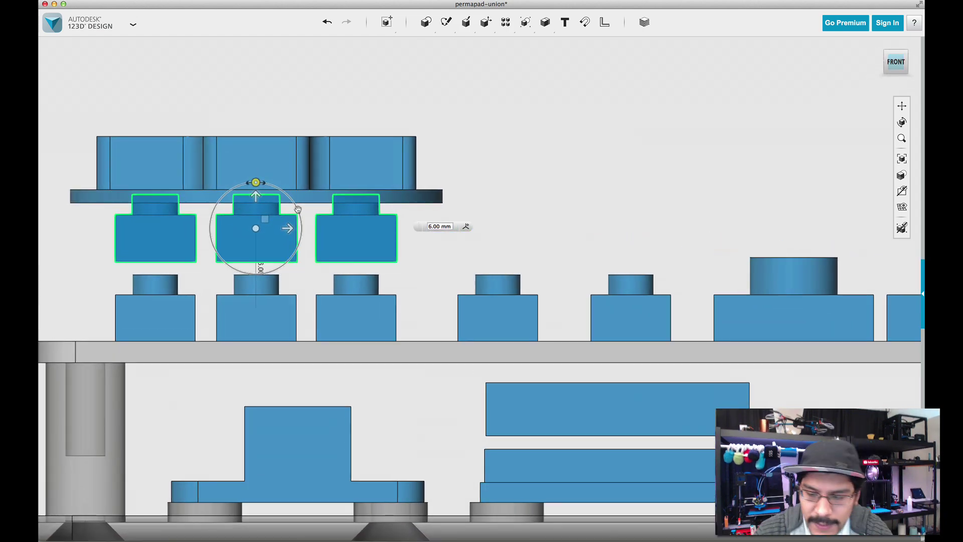
key(Return)
- Subtract the four raised tactile switch copies from the D-pad solid to cut recesses in its disc
click(510, 175)
right_drag(540, 171, 528, 181)
key(bracketleft)
click(298, 175)
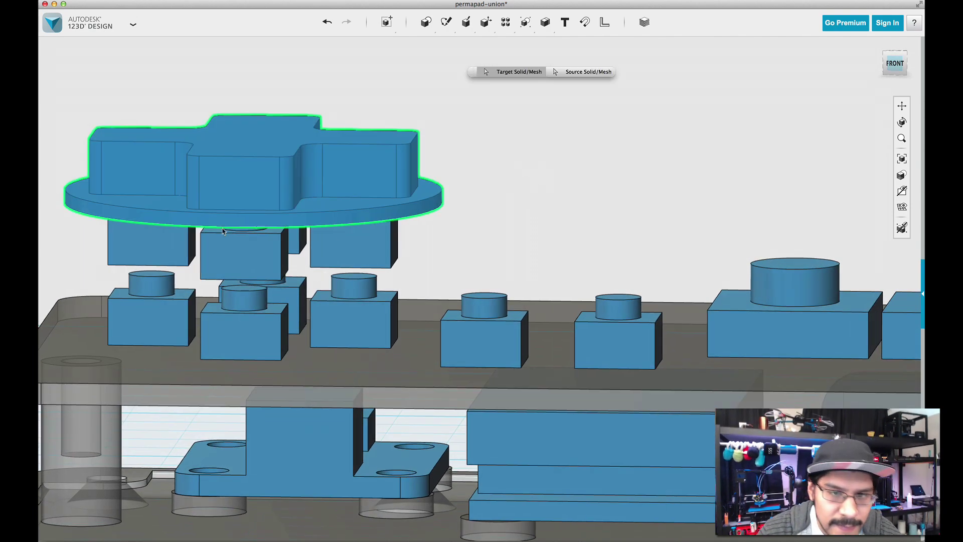
click(157, 244)
click(243, 249)
click(351, 242)
right_drag(522, 221, 712, 213)
click(705, 220)
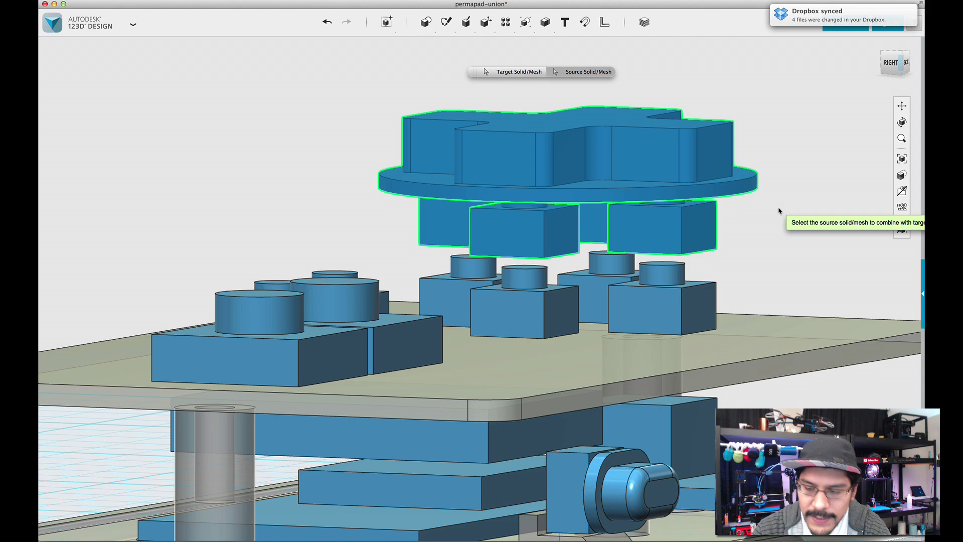
key(Return)
- Hide the grid to clear the view of the D-pad disc's underside
right_drag(239, 232, 364, 210)
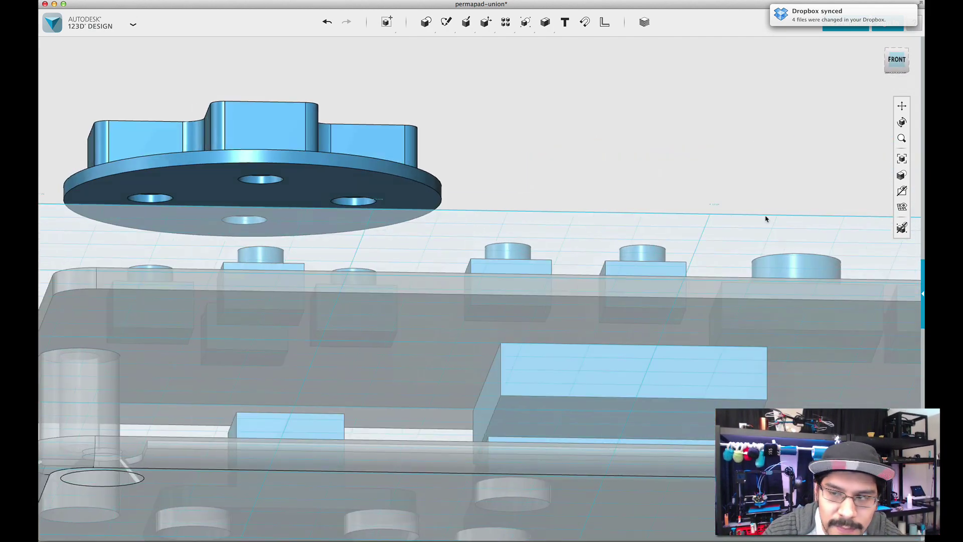
click(903, 208)
scroll(100, 253, up, 2)
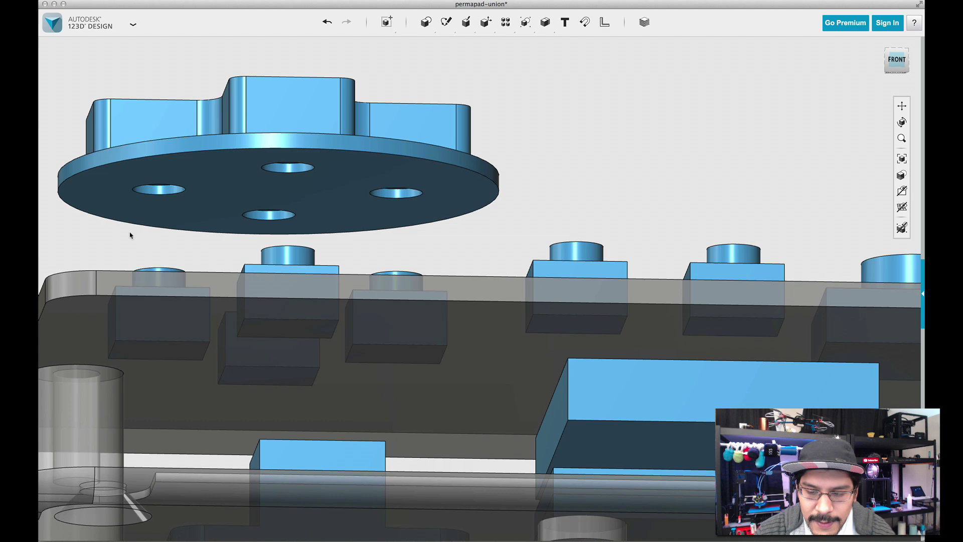
- Enlarge the four round switch recesses in the disc by pushing their side walls outward 0.2 mm
click(133, 223)
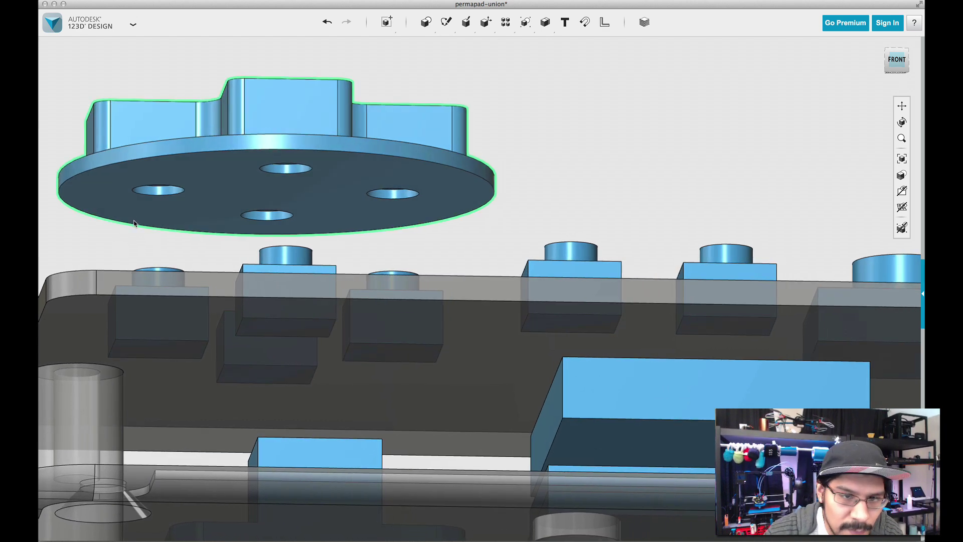
scroll(107, 245, up, 1)
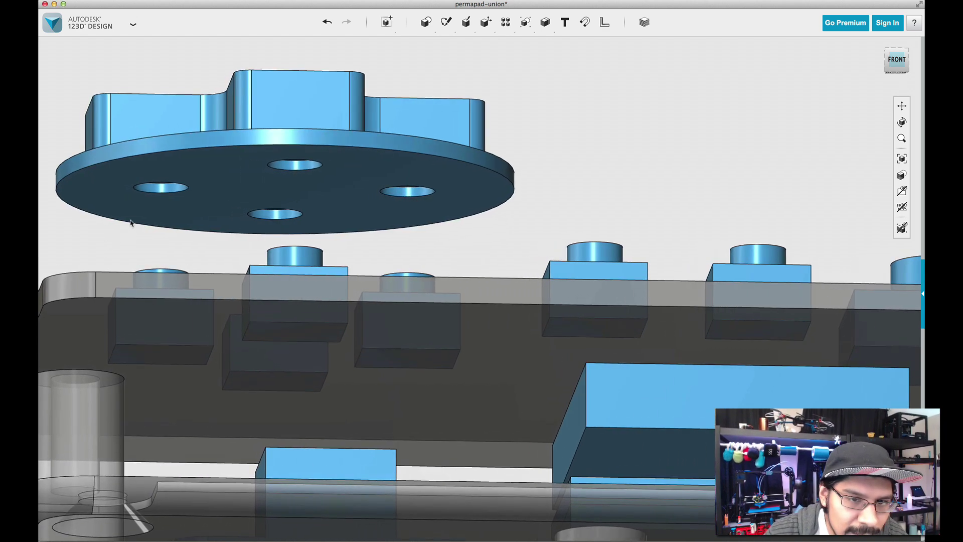
key(p)
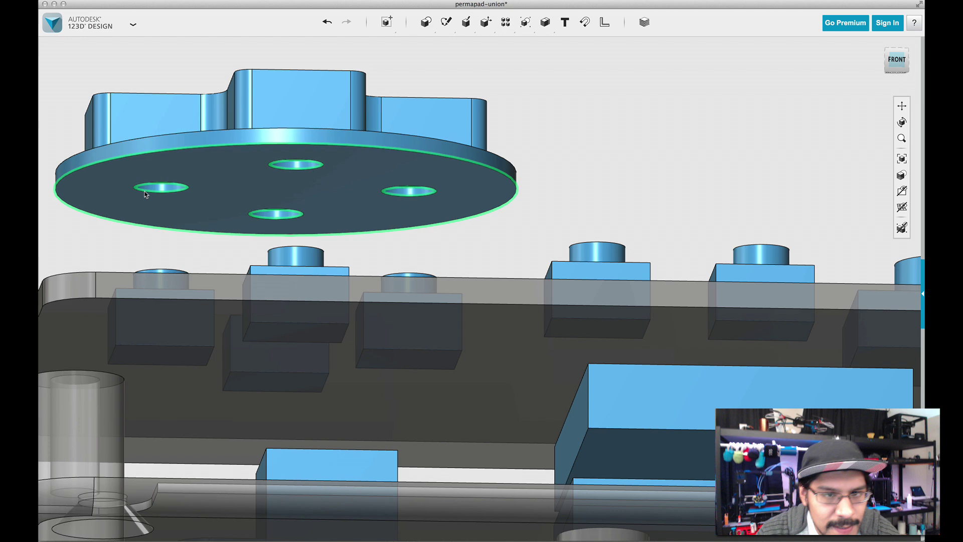
click(164, 188)
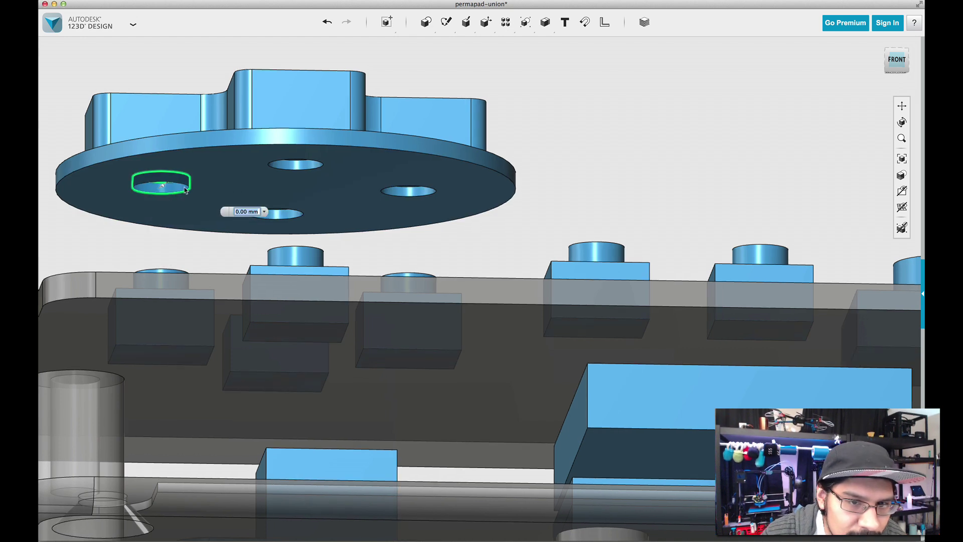
click(285, 165)
click(285, 217)
click(417, 190)
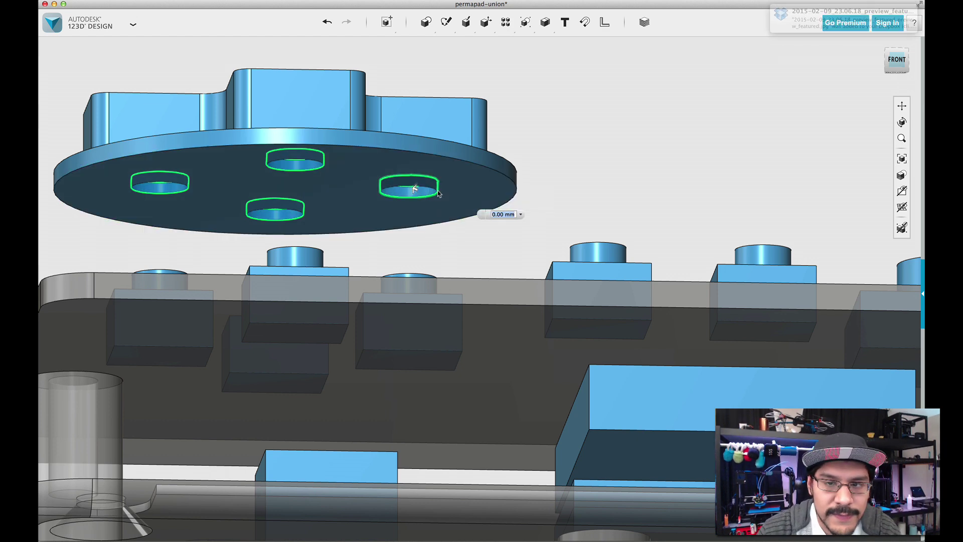
right_drag(470, 143, 506, 148)
scroll(425, 196, up, 3)
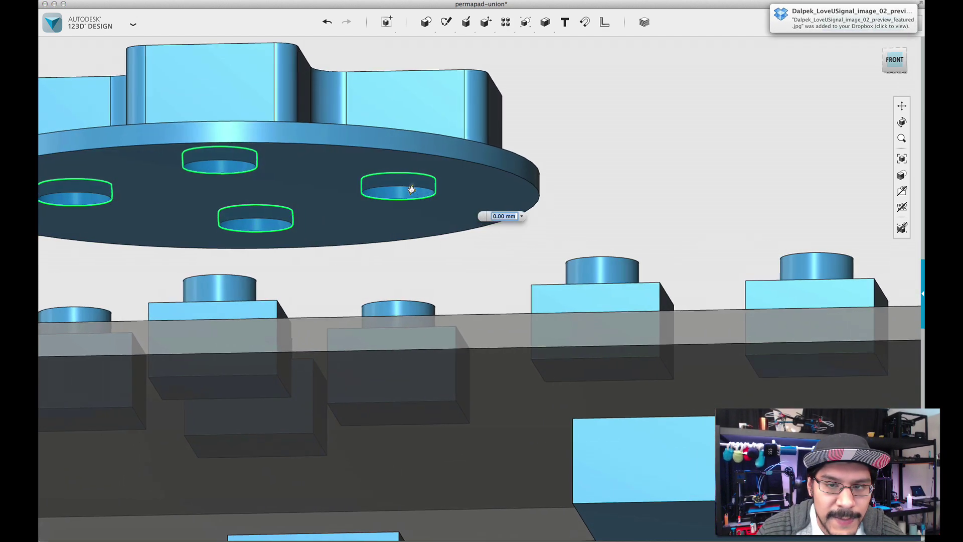
drag(411, 189, 434, 195)
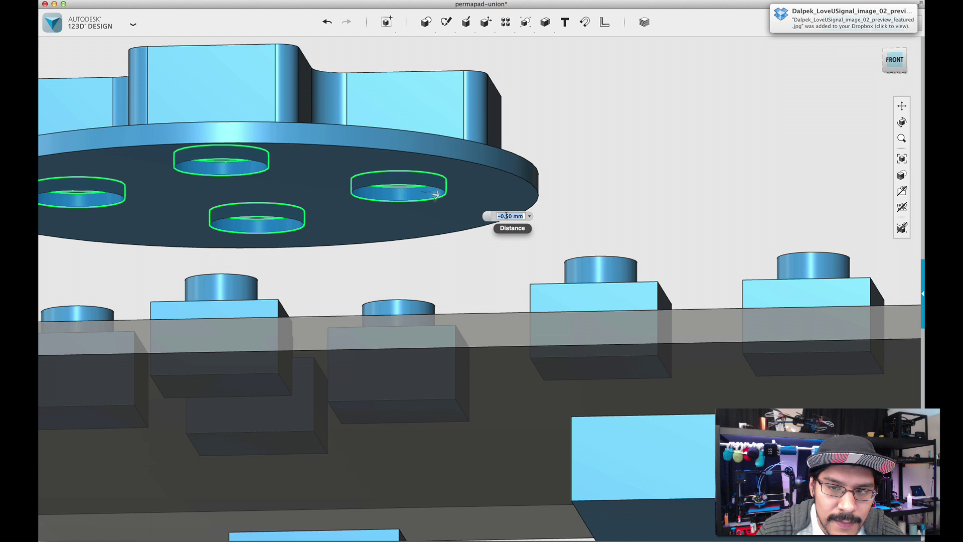
text(2)
key(Delete)
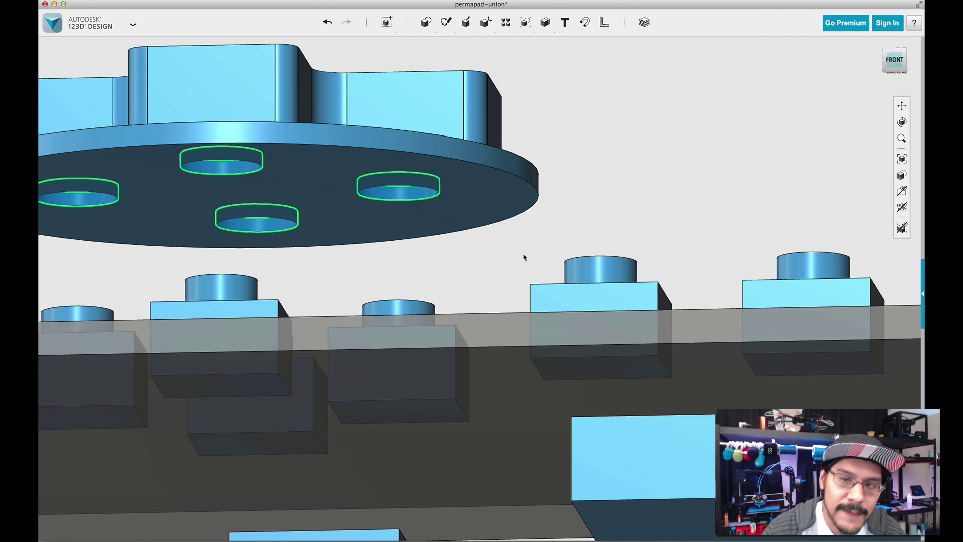
click(654, 189)
- Fillet the top outline of the D-pad's cross with a 1 mm radius, keeping Tangent Chain on
scroll(613, 202, down, 3)
right_drag(578, 133, 582, 195)
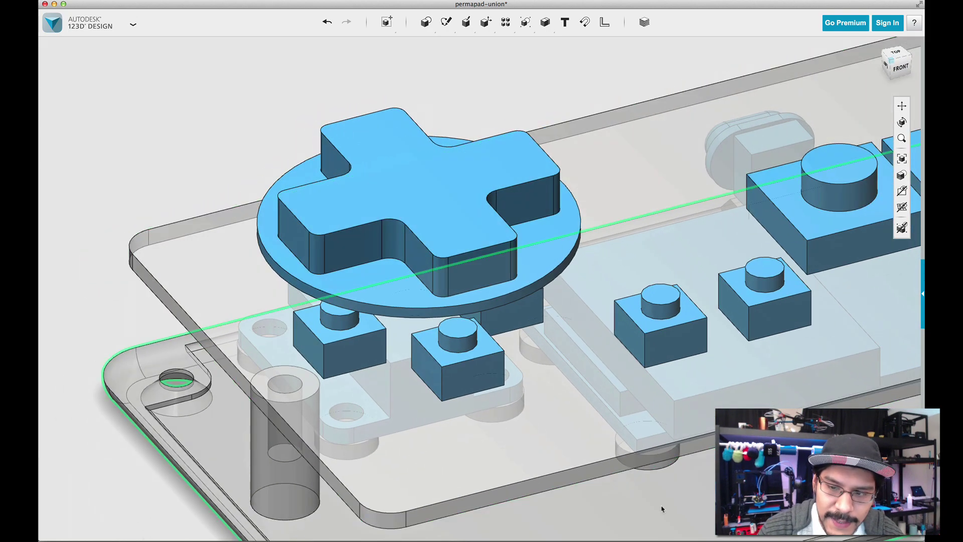
scroll(645, 498, down, 2)
key(e)
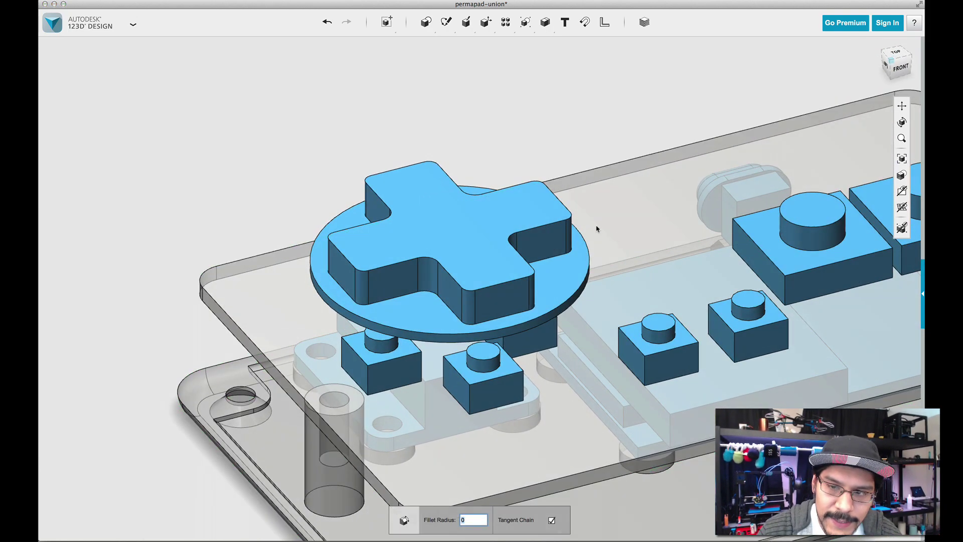
click(533, 231)
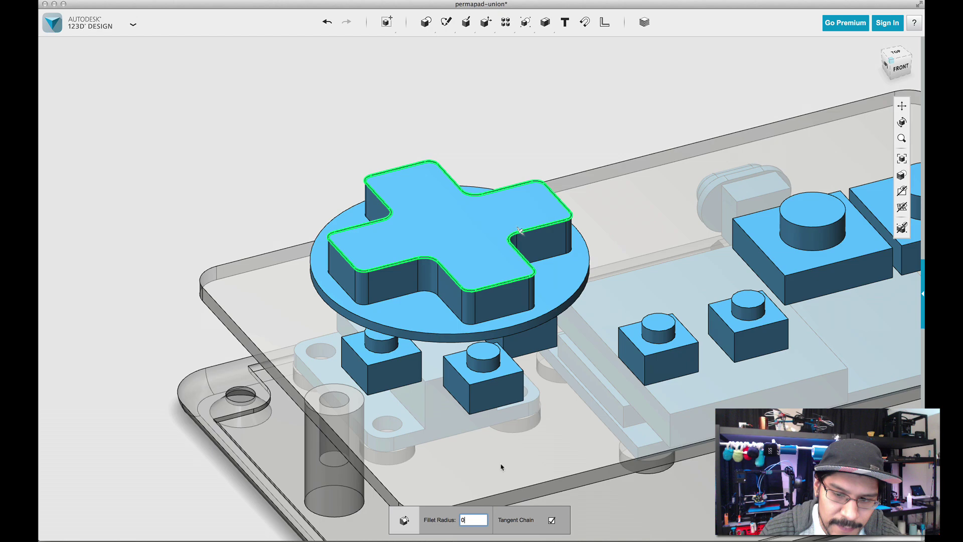
key(BackSpace)
text(1)
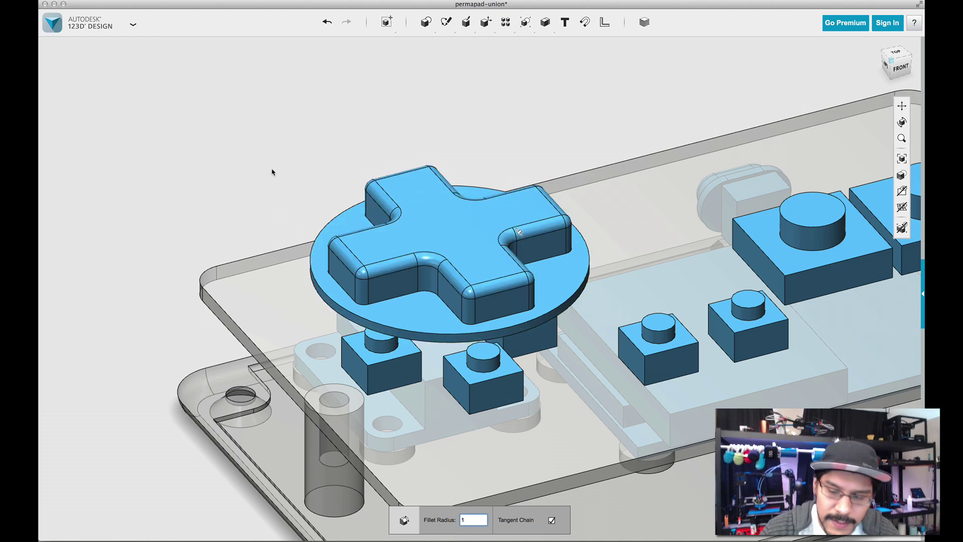
key(Return)
- Show the case's hidden upper shell again and examine the D-pad's position over its cross-shaped opening
mouse_move(362, 165)
right_down()
mouse_move(346, 163)
mouse_move(421, 164)
mouse_move(352, 170)
mouse_move(411, 174)
mouse_move(358, 173)
right_up()
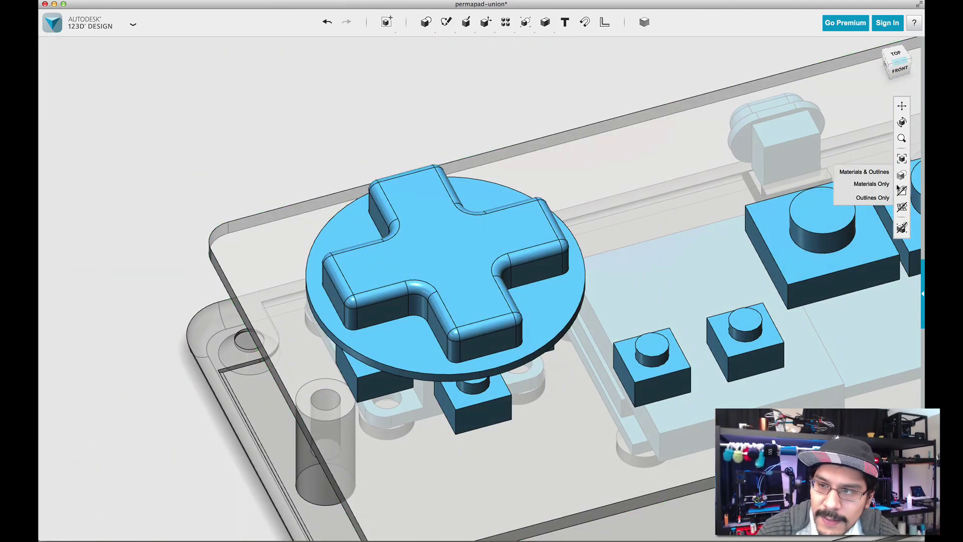
click(881, 188)
scroll(160, 359, down, 3)
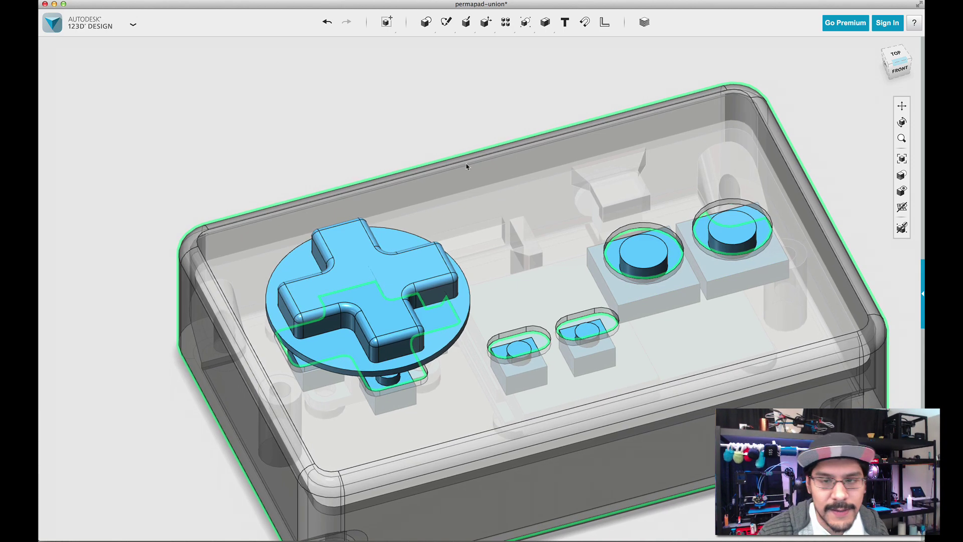
click(445, 125)
right_drag(478, 113, 475, 134)
click(359, 236)
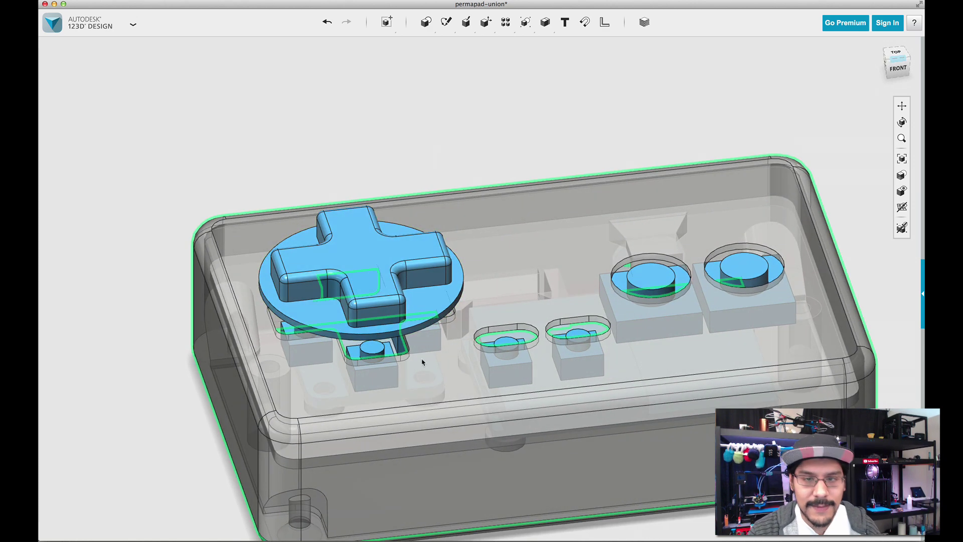
scroll(416, 141, up, 1)
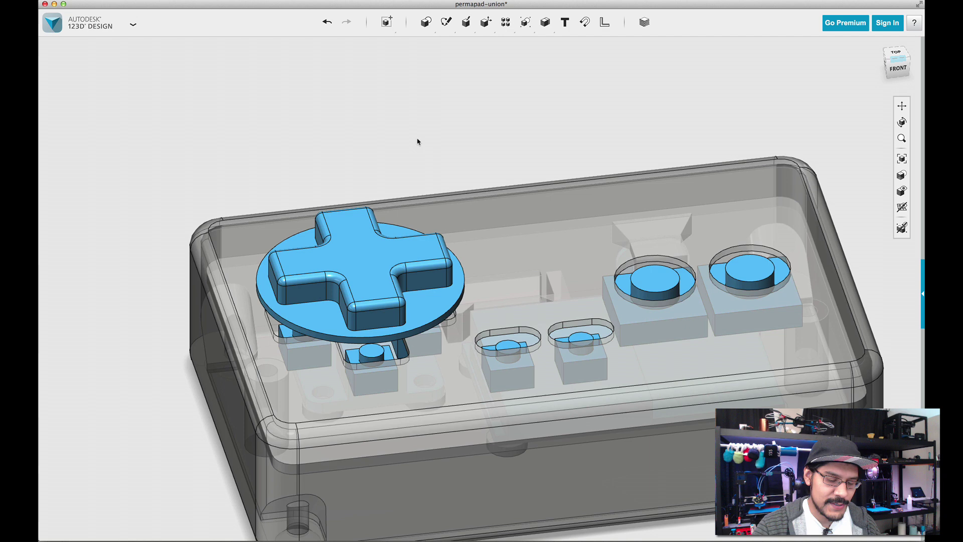